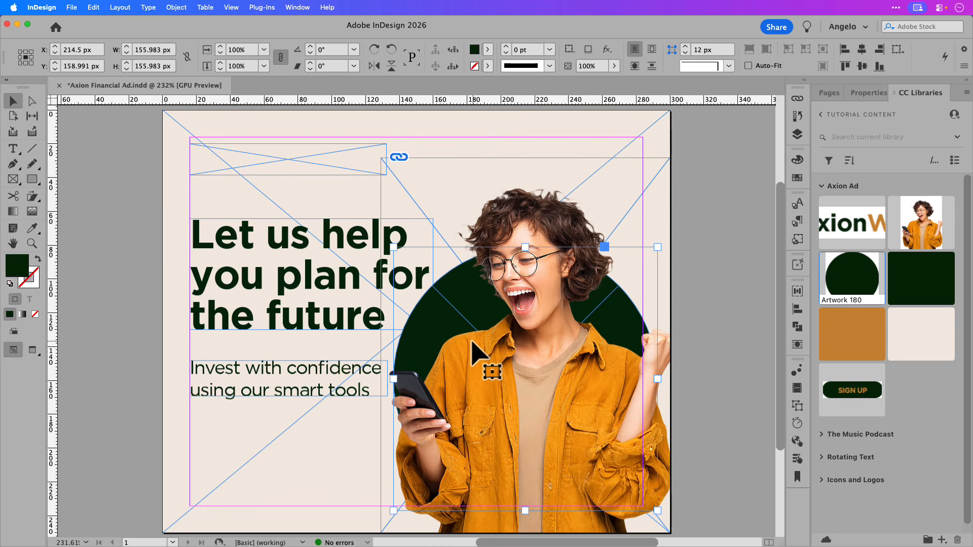
Nudge the dark green circle 3 px to the right and 11 px down behind the woman's image.
{"action": "key", "text": "Right"}
{"action": "key", "text": "Right"}
{"action": "key", "text": "Right"}
{"action": "key", "text": "Down"}
{"action": "key", "text": "Down"}
{"action": "key", "text": "Down"}
{"action": "key", "text": "Down"}
{"action": "key", "text": "Down"}
{"action": "key", "text": "Down"}
{"action": "key", "text": "Down"}
{"action": "key", "text": "Down"}
{"action": "key", "text": "Down"}
{"action": "key", "text": "Down"}
{"action": "key", "text": "Down"}
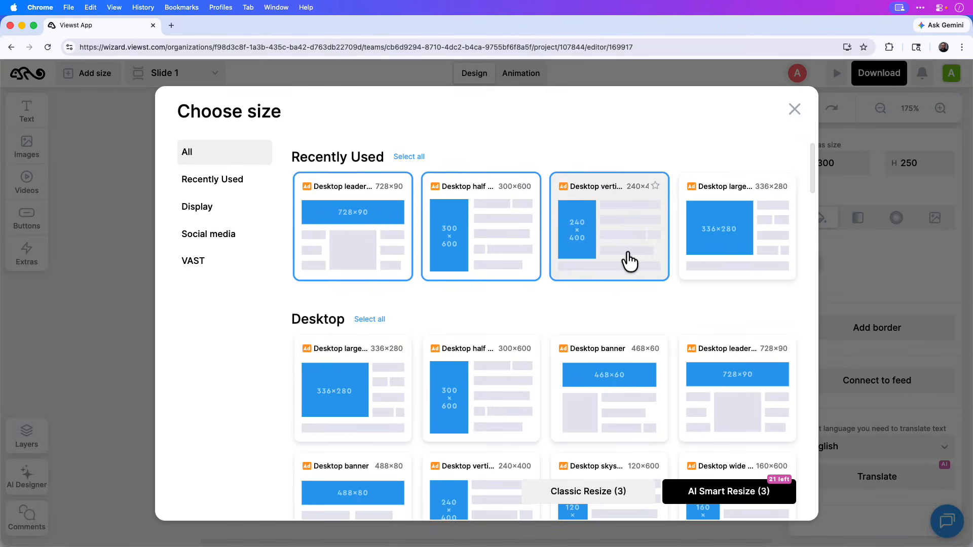
Switch to Viewst, add the 336×280 desktop large rectangle to the chosen resize sizes and pick the 300×600 half page design.
{"action": "left_click", "coordinate": [719, 256]}
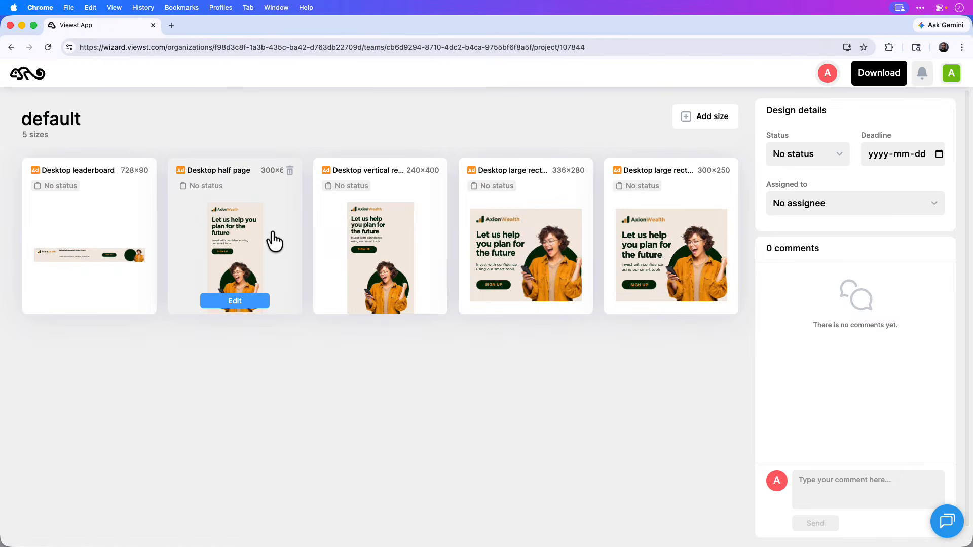
{"action": "left_click", "coordinate": [270, 234]}
{"action": "left_click", "coordinate": [587, 530]}
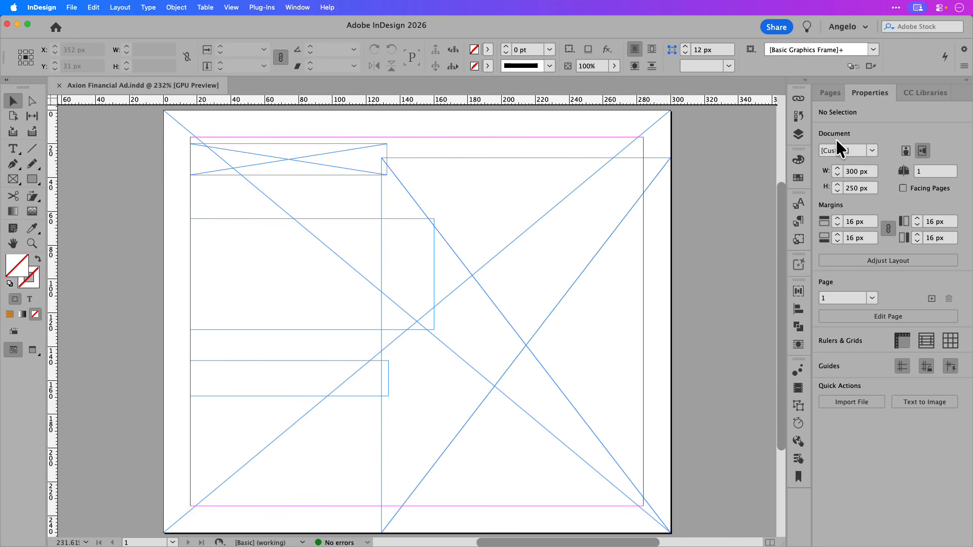
Fill the full-page background frame with the pale beige colour swatch from the Axion Ad library group.
{"action": "left_click", "coordinate": [925, 98]}
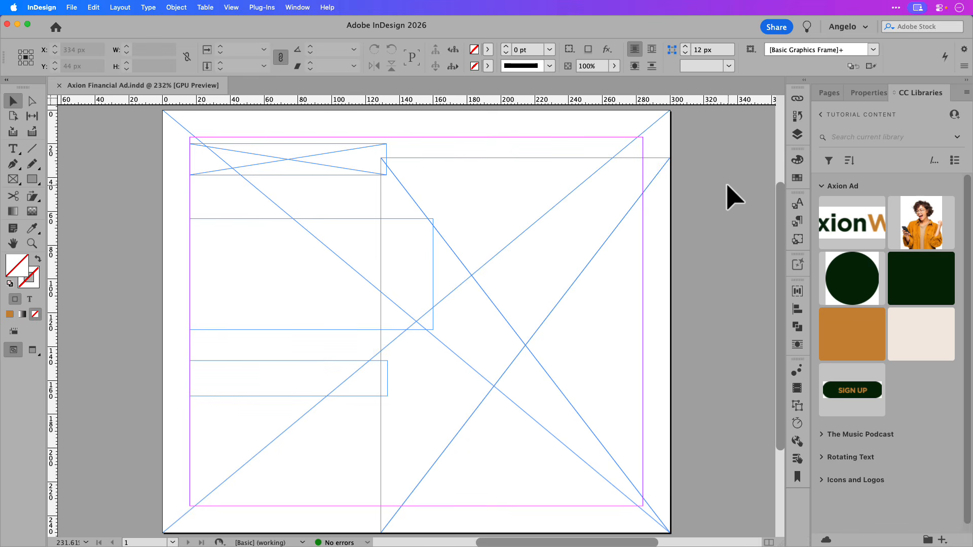
{"action": "left_click", "coordinate": [662, 144]}
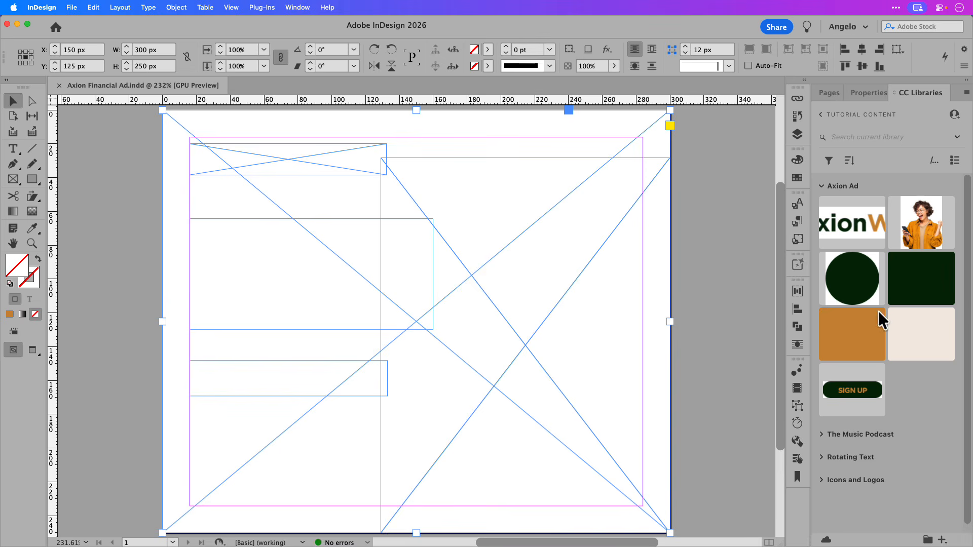
{"action": "left_click", "coordinate": [915, 340]}
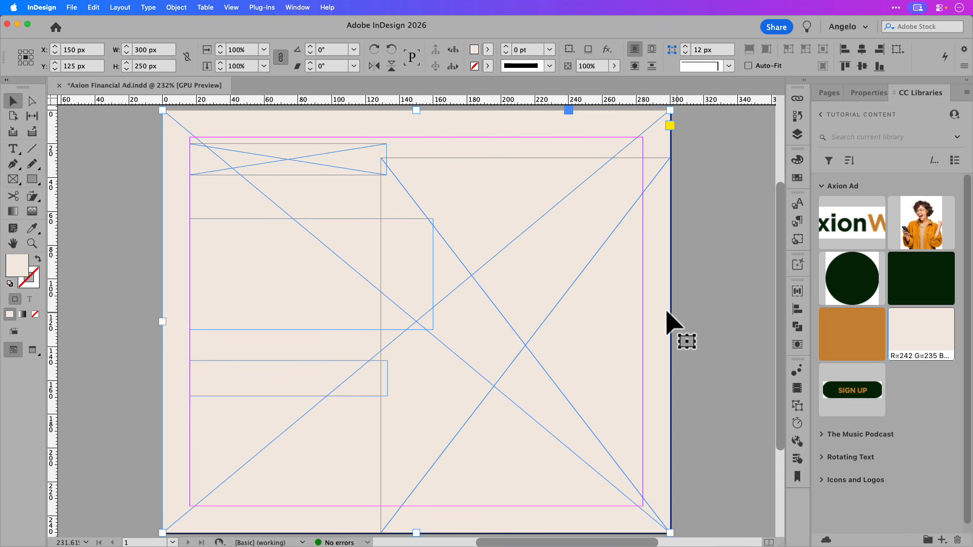
Paste the headline "Let us help you plan for the future" into the larger empty text frame.
{"action": "left_click", "coordinate": [311, 255]}
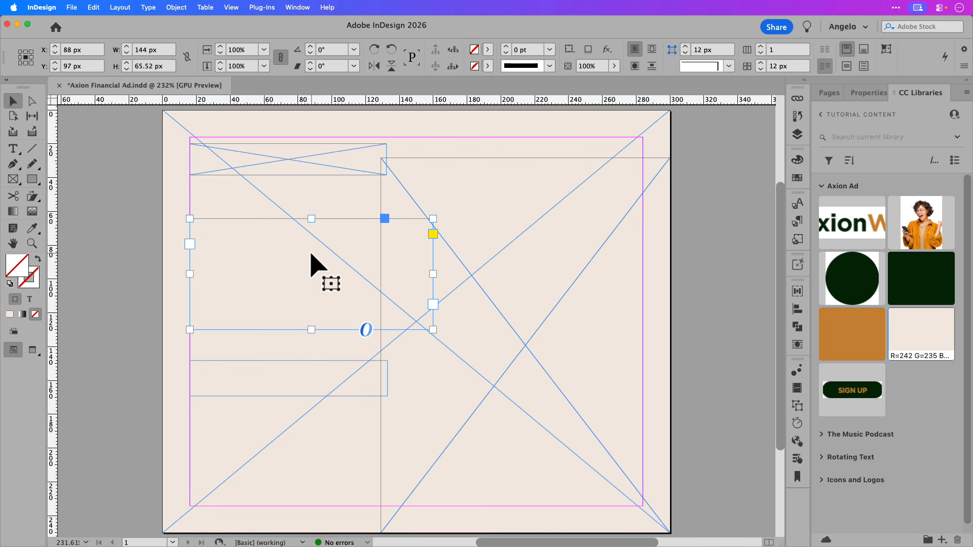
{"action": "key", "text": "t"}
{"action": "left_click", "coordinate": [311, 252]}
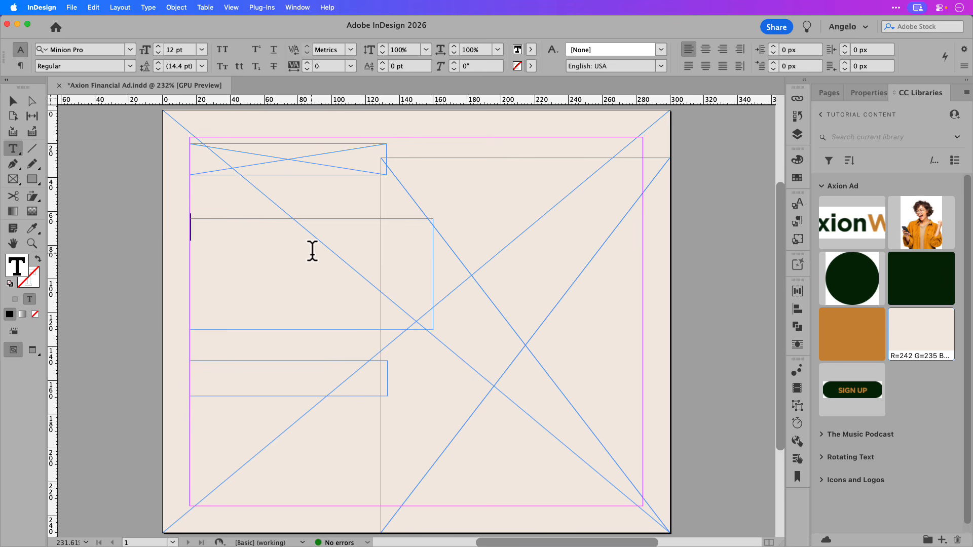
{"action": "key", "text": "super"}
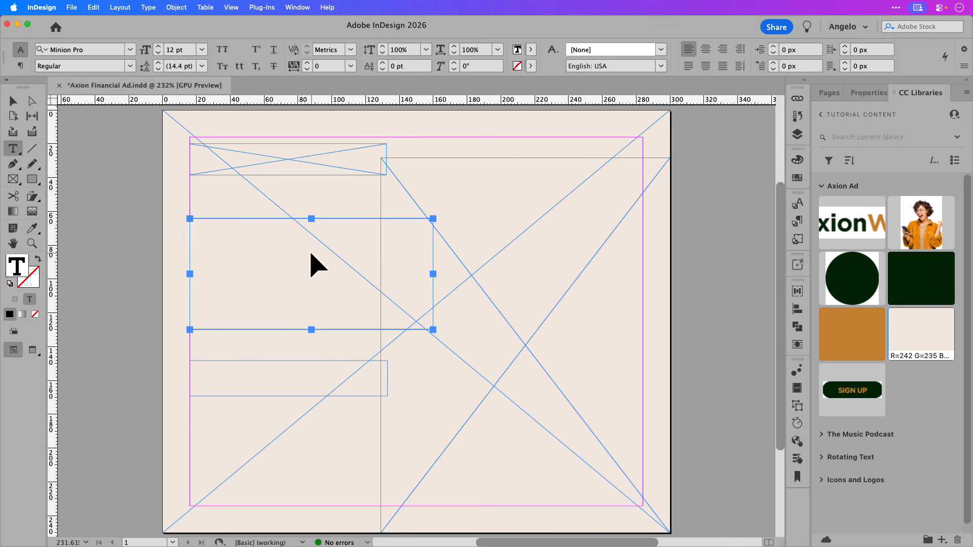
{"action": "key", "text": "super+v"}
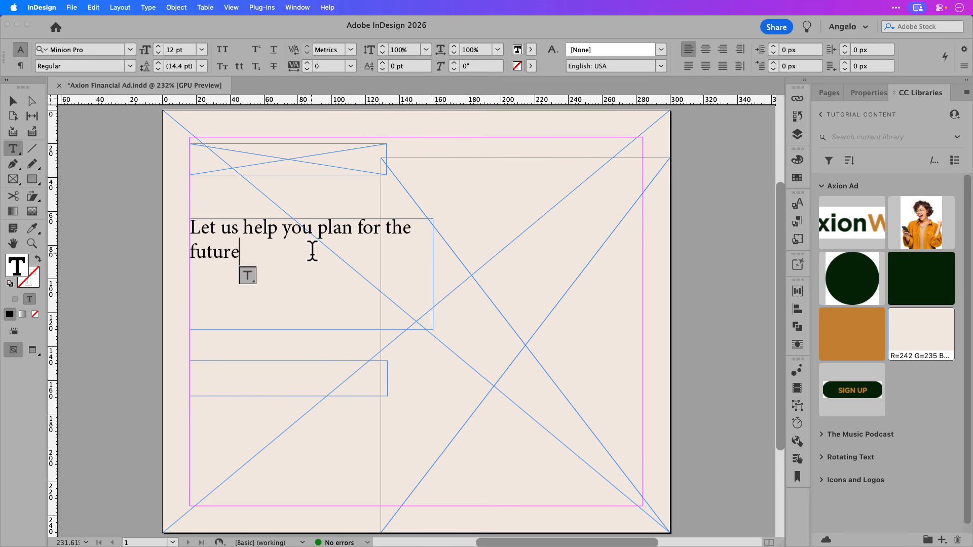
Apply the Main Title paragraph style to the whole headline text and leave text editing.
{"action": "key", "text": "super+a"}
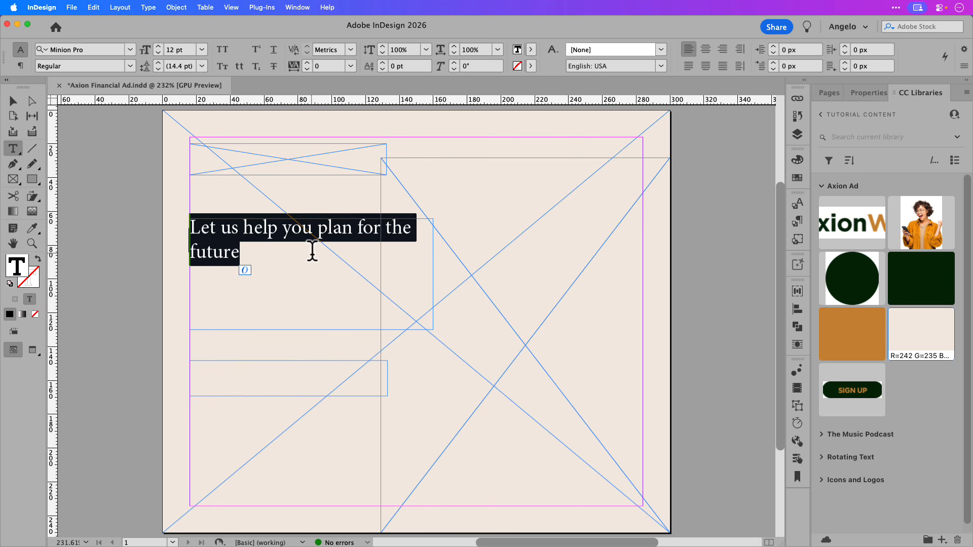
{"action": "left_click_drag", "start_coordinate": [350, 247], "coordinate": [717, 226]}
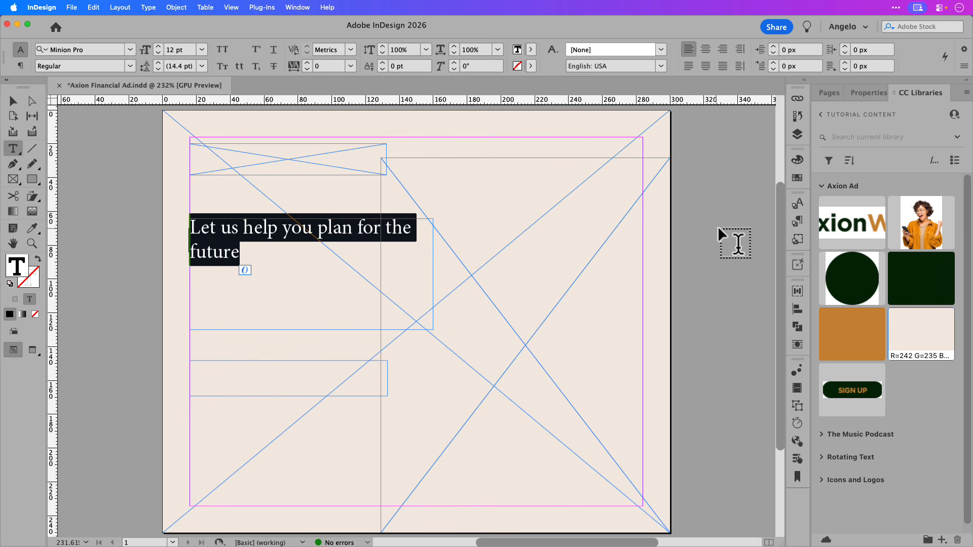
{"action": "left_click", "coordinate": [798, 221]}
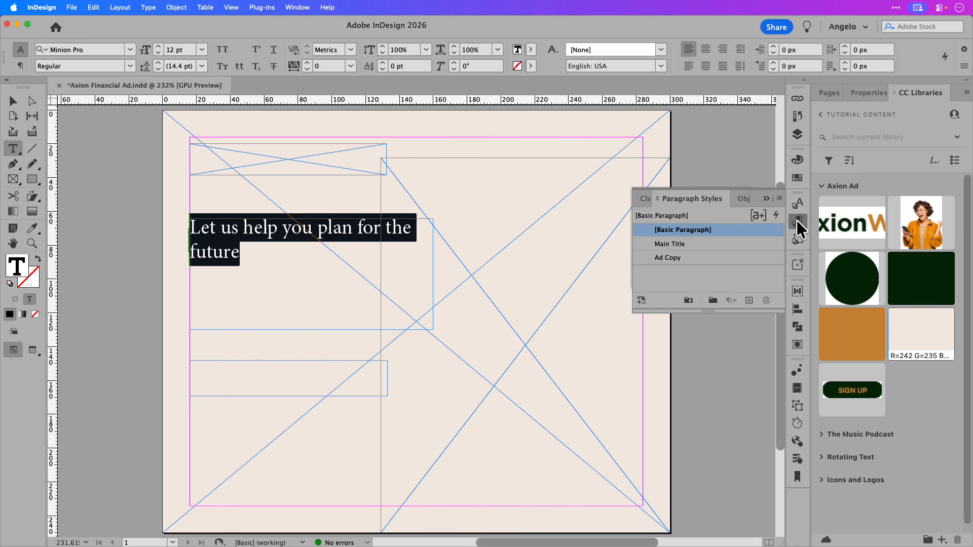
{"action": "left_click", "coordinate": [685, 245]}
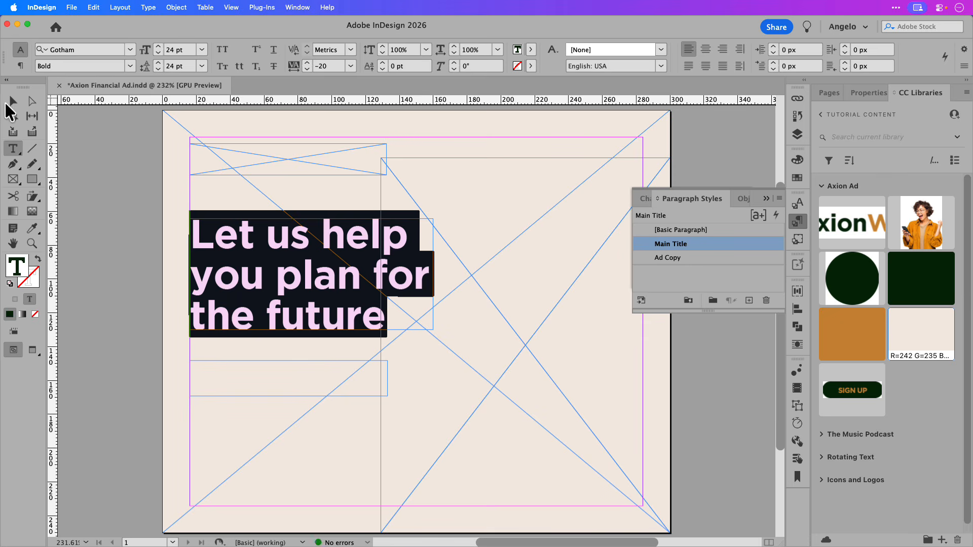
{"action": "key", "text": "Escape"}
{"action": "left_click", "coordinate": [139, 234]}
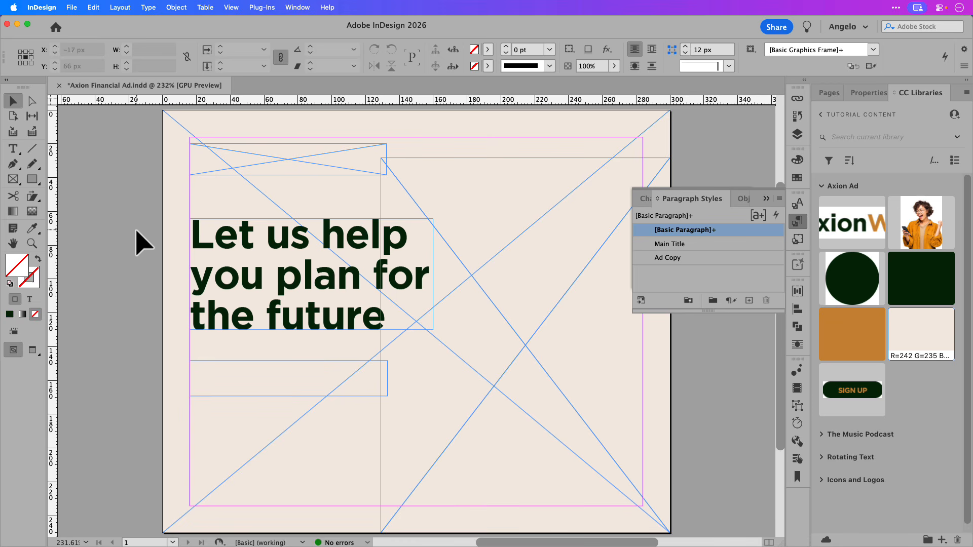
Paste the copy "Invest with confidence using our smart tools" into the text frame below the headline.
{"action": "left_click", "coordinate": [251, 376]}
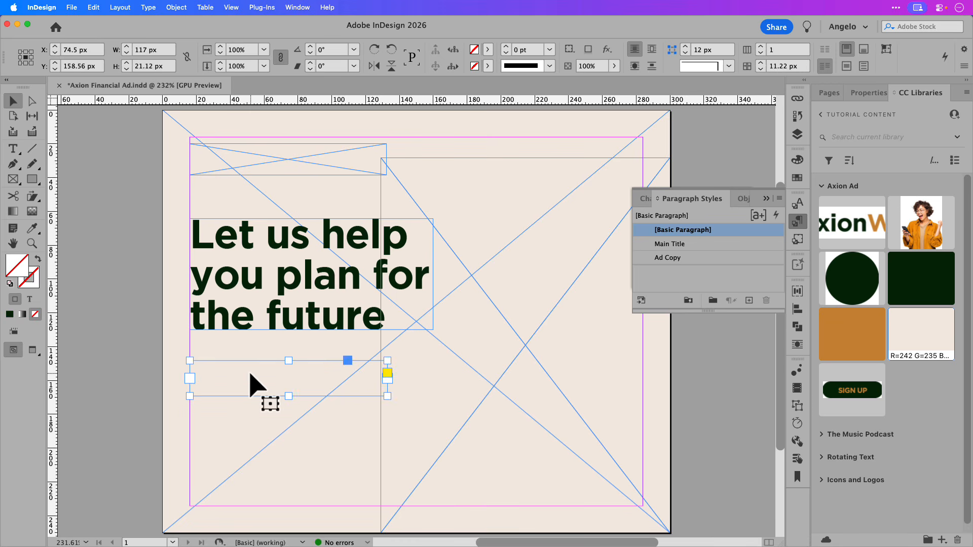
{"action": "double_click", "coordinate": [251, 375]}
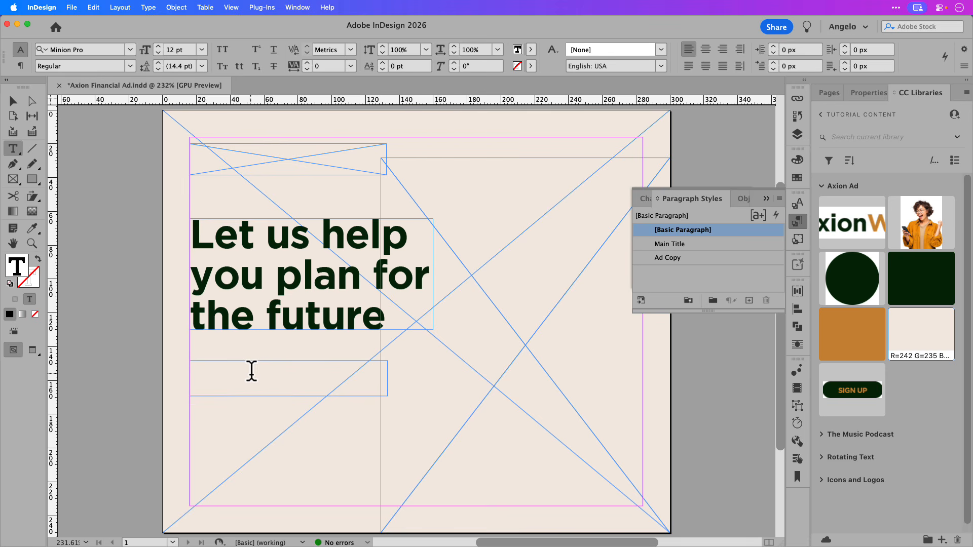
{"action": "key", "text": "super+v"}
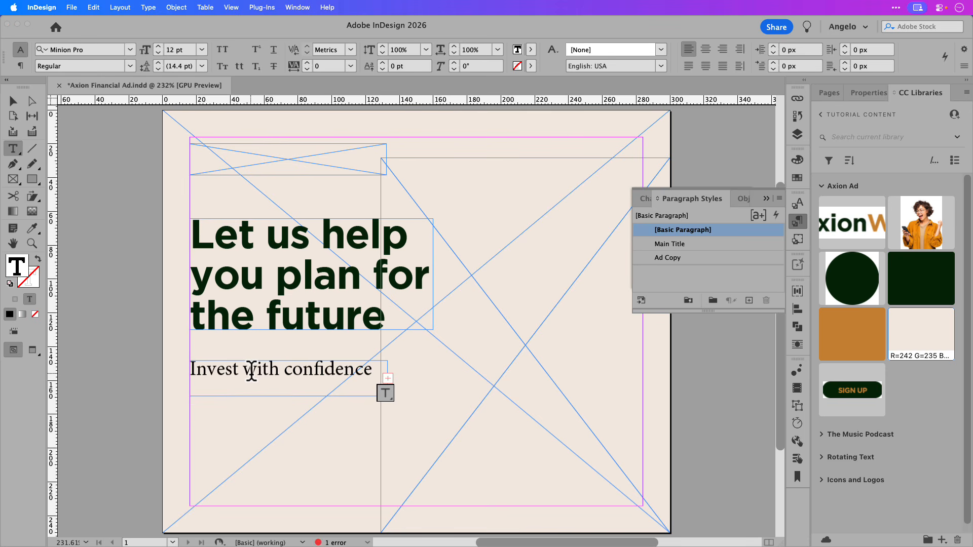
Apply the Ad Copy paragraph style to the pasted copy below the headline and deselect it.
{"action": "triple_click", "coordinate": [251, 369]}
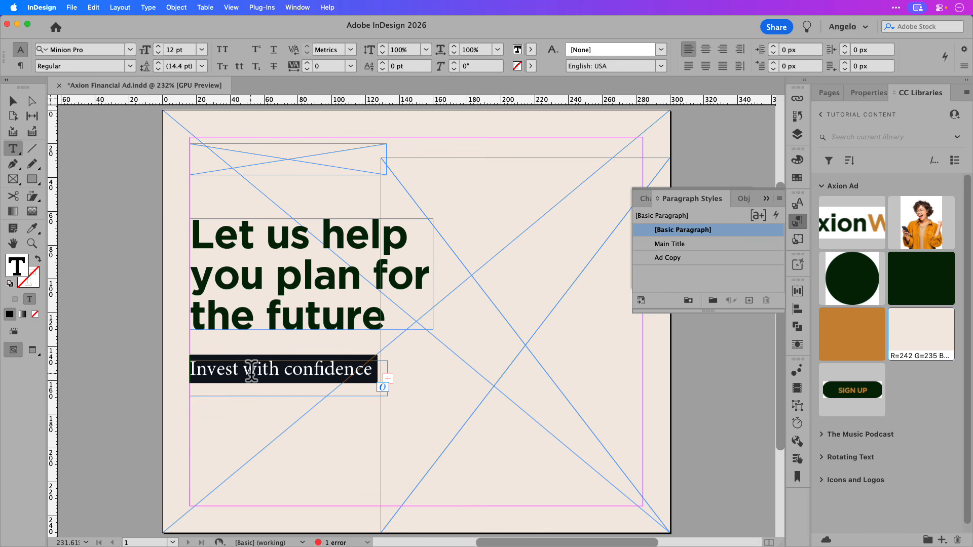
{"action": "left_click", "coordinate": [672, 258]}
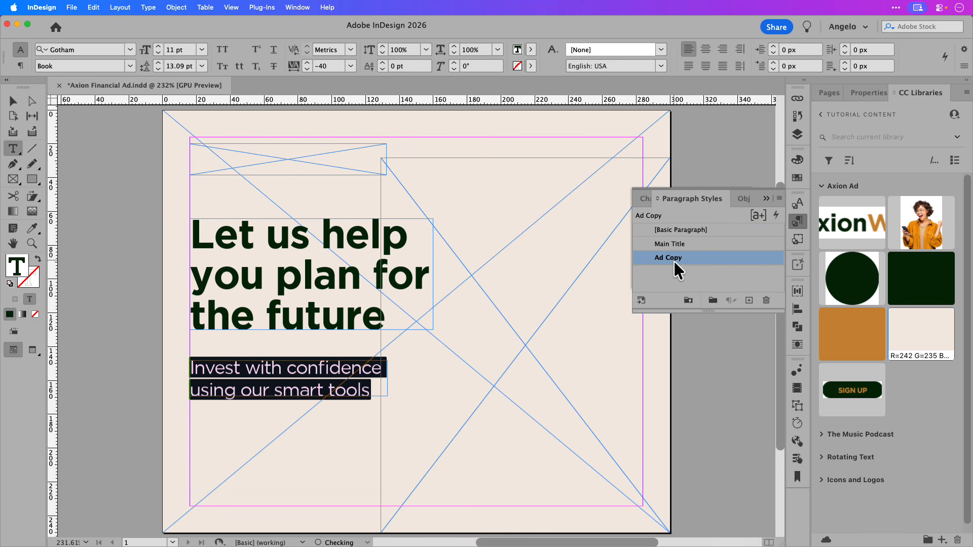
{"action": "left_click", "coordinate": [767, 198]}
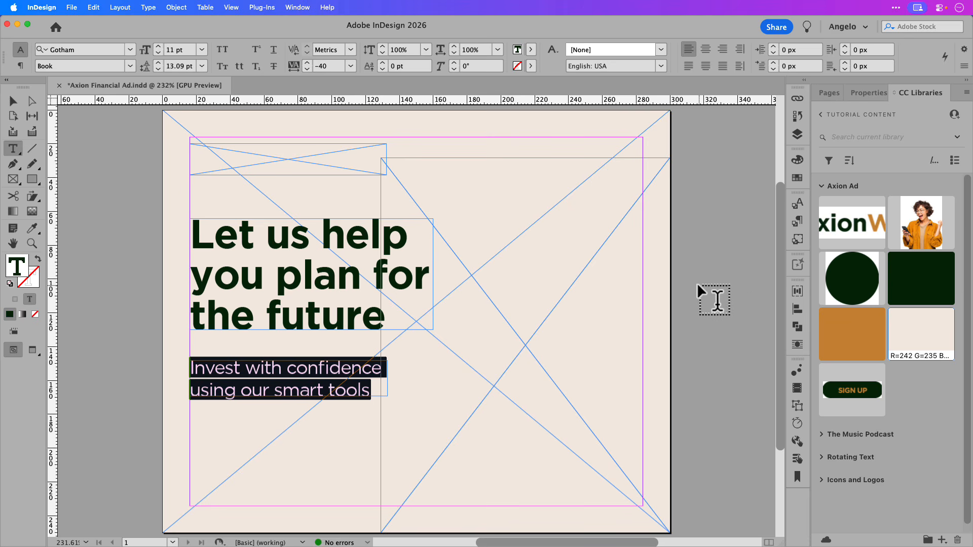
{"action": "left_click", "coordinate": [16, 101]}
{"action": "left_click", "coordinate": [123, 289]}
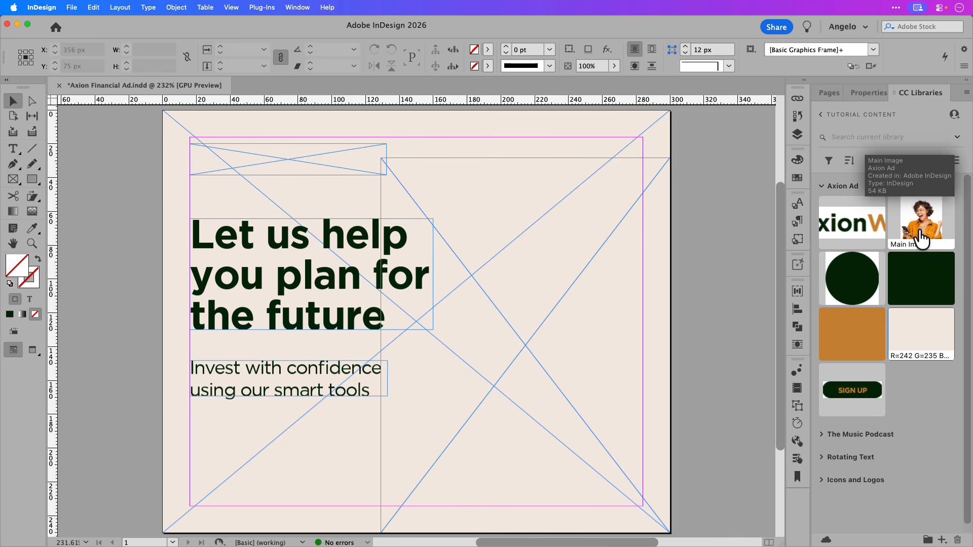
Place the Main Image from the Axion Ad library into the large empty frame beside the headline.
{"action": "left_click_drag", "start_coordinate": [917, 237], "coordinate": [703, 227]}
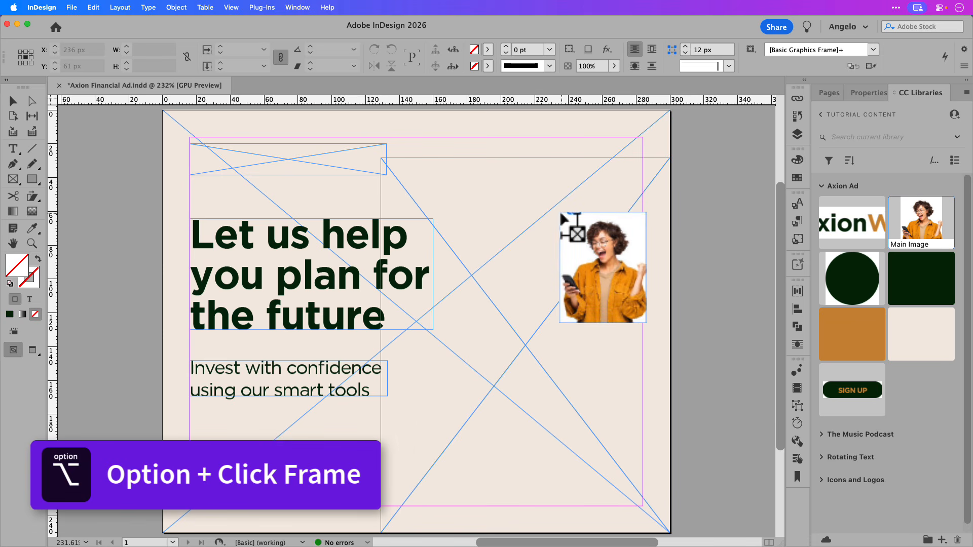
{"action": "left_click", "coordinate": [560, 212], "text": "alt"}
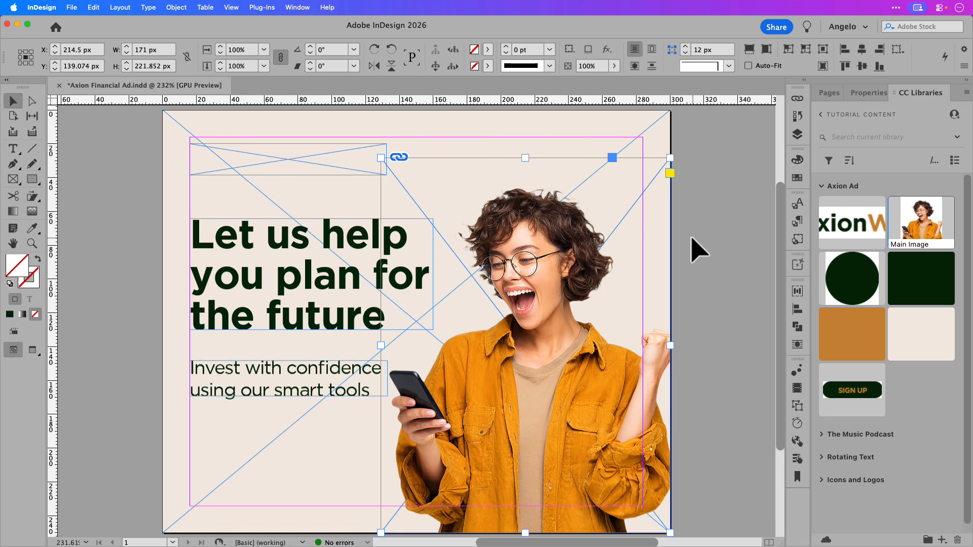
{"action": "left_click", "coordinate": [693, 238]}
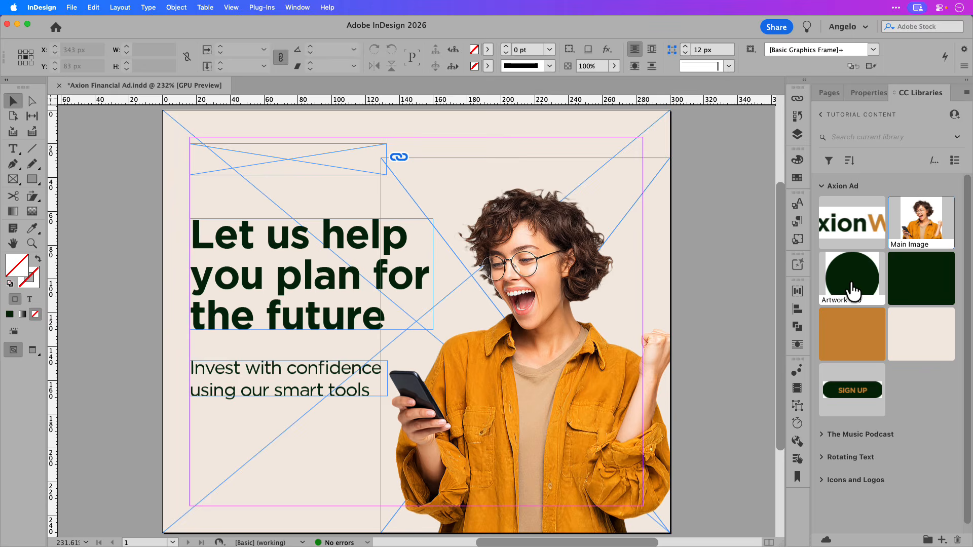
Place the dark green circle Artwork 180 from the library, center it horizontally on the woman's image and send it behind her.
{"action": "left_click_drag", "start_coordinate": [862, 289], "coordinate": [710, 255]}
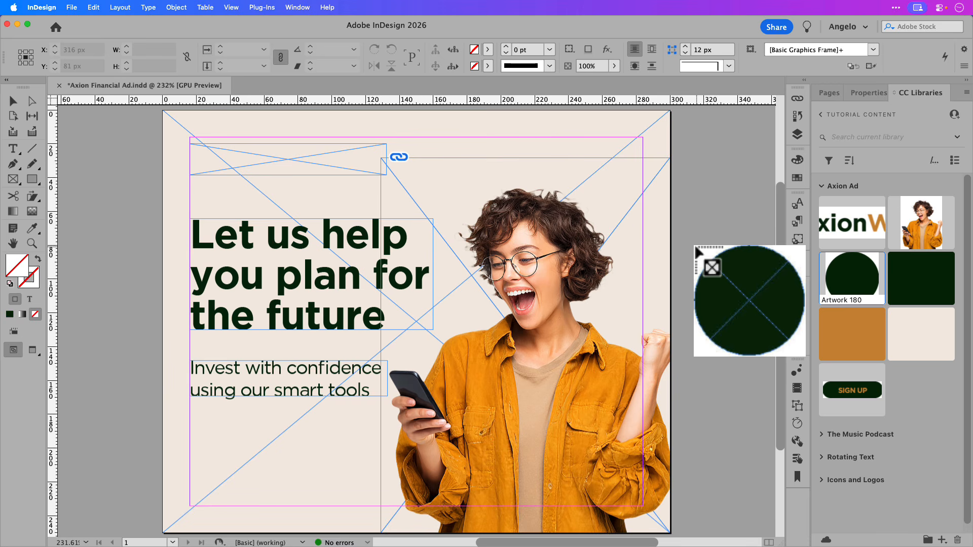
{"action": "left_click", "coordinate": [694, 245]}
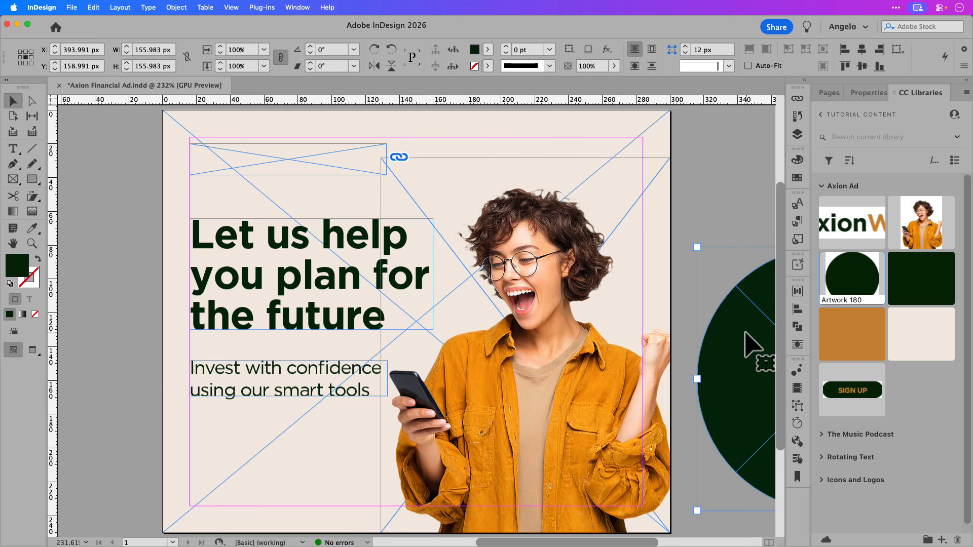
{"action": "left_click_drag", "start_coordinate": [745, 333], "coordinate": [450, 342]}
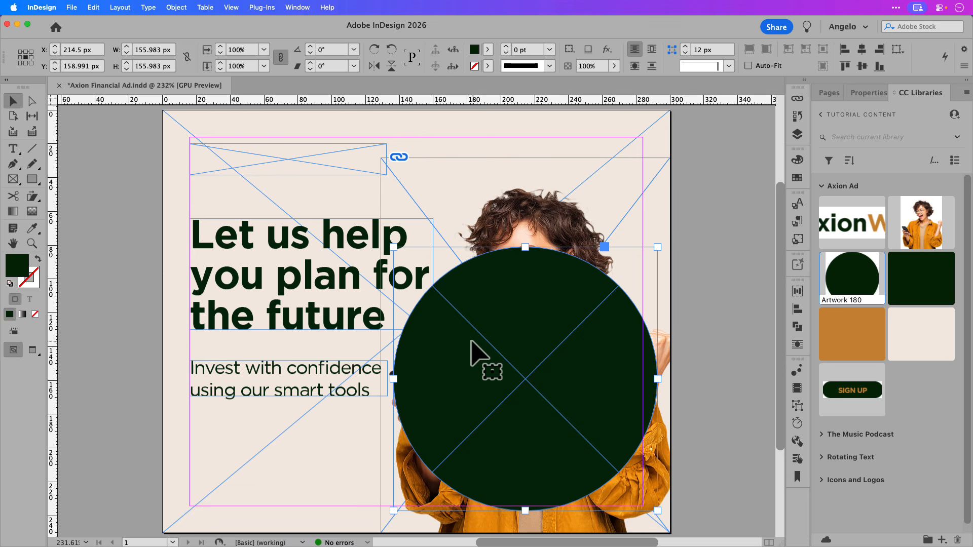
{"action": "key", "text": "super+bracketleft"}
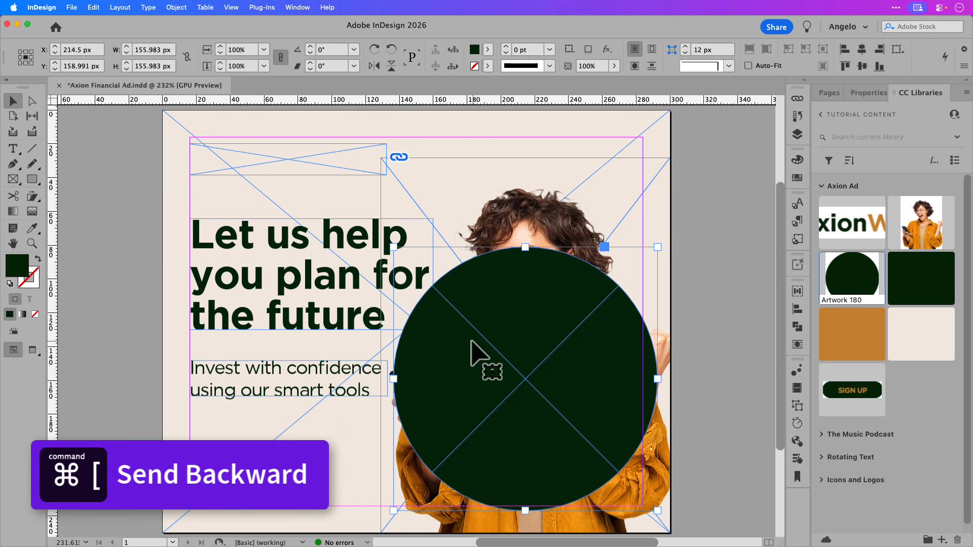
{"action": "key", "text": "super+bracketleft"}
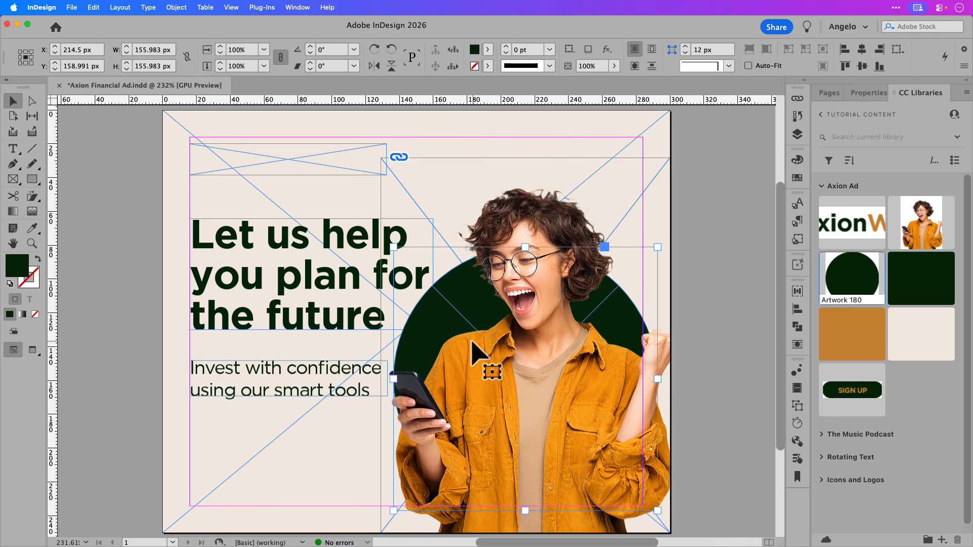
Nudge the dark green circle to X 217.5 px, Y 169.991 px behind the woman and deselect it.
{"action": "key", "text": "shift+Right"}
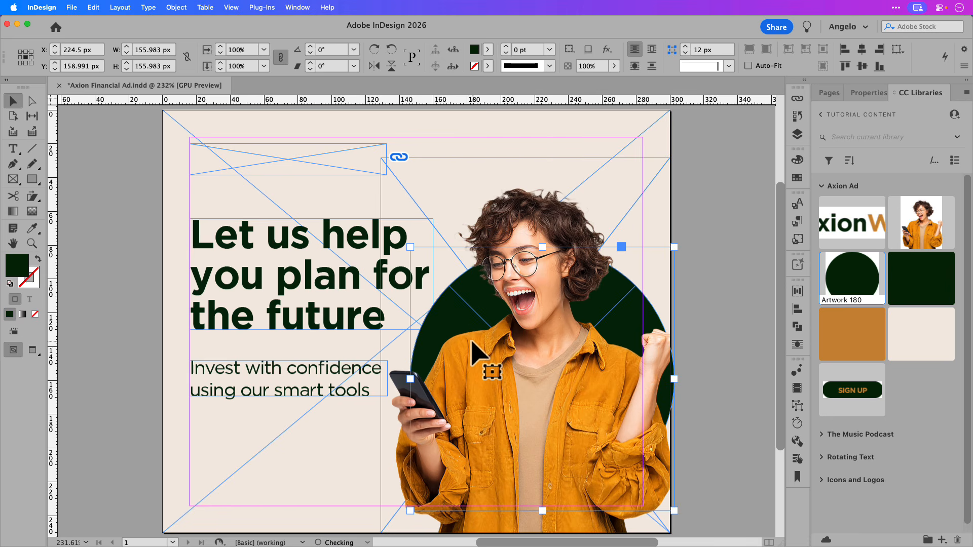
{"action": "key", "text": "Left"}
{"action": "key", "text": "Left"}
{"action": "key", "text": "Left"}
{"action": "key", "text": "Left"}
{"action": "key", "text": "Left"}
{"action": "key", "text": "Left"}
{"action": "key", "text": "Left"}
{"action": "key", "text": "Down"}
{"action": "key", "text": "Down"}
{"action": "key", "text": "Down"}
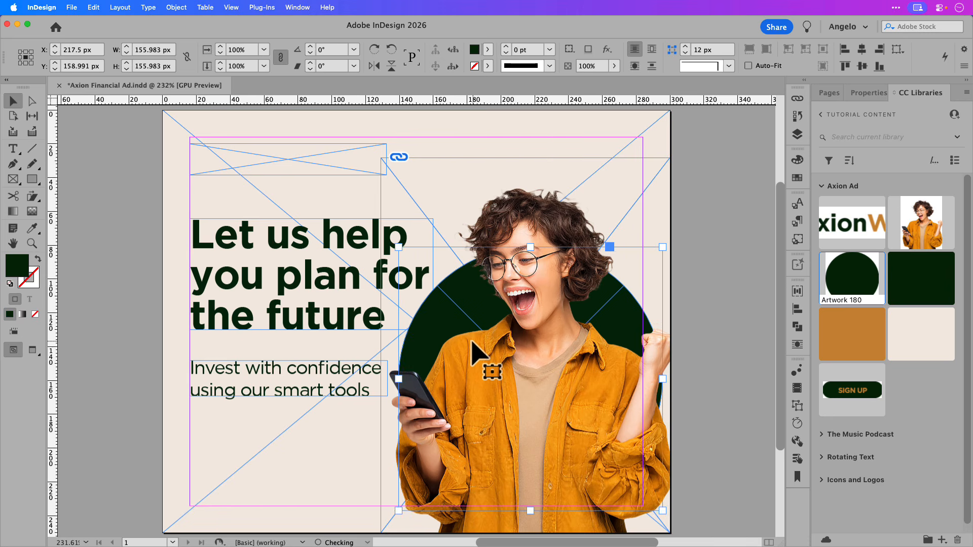
{"action": "key", "text": "Down"}
{"action": "key", "text": "Down"}
{"action": "key", "text": "Down"}
{"action": "key", "text": "Down"}
{"action": "key", "text": "Down"}
{"action": "key", "text": "Down"}
{"action": "key", "text": "Down"}
{"action": "key", "text": "Down"}
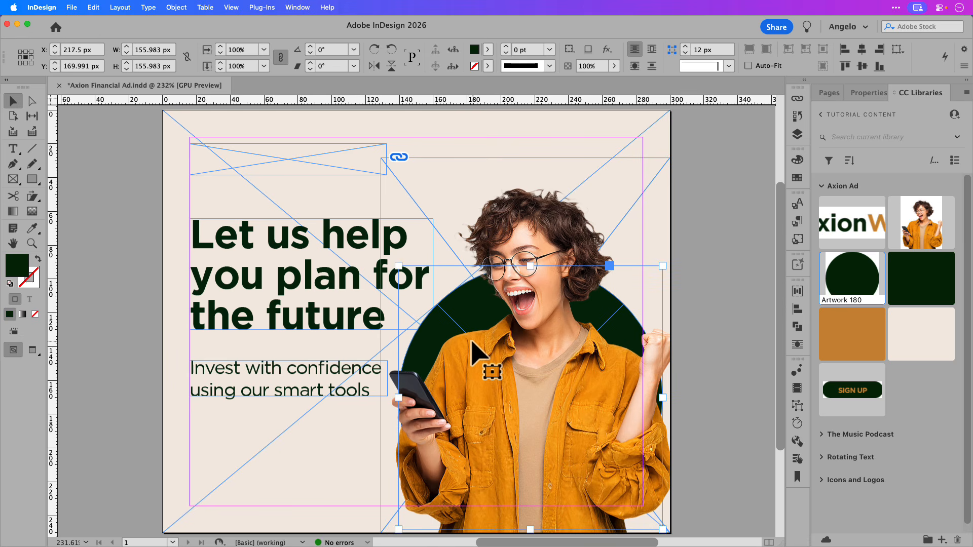
{"action": "left_click", "coordinate": [711, 316]}
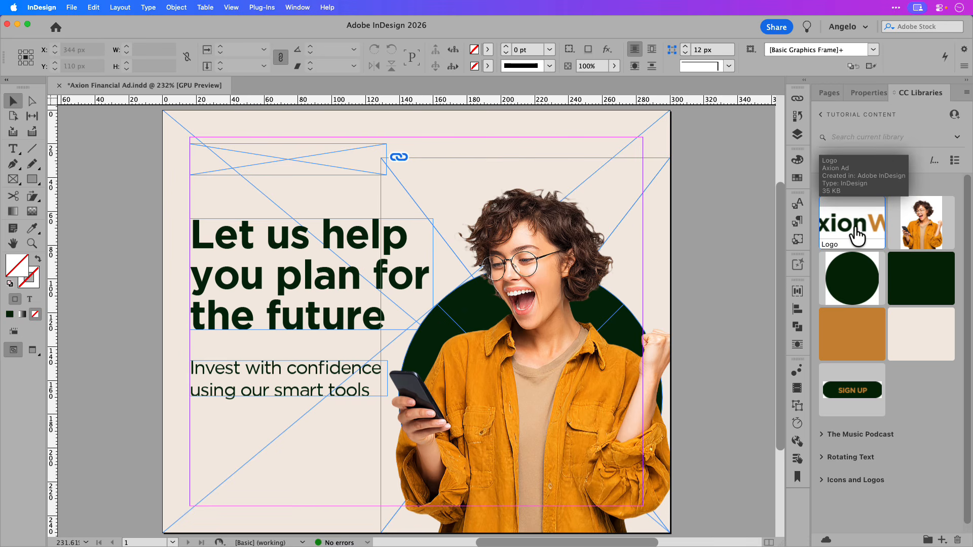
Place the AxionWealth Logo from the Axion Ad library into the empty frame above the headline and deselect it.
{"action": "left_click_drag", "start_coordinate": [858, 234], "coordinate": [683, 217]}
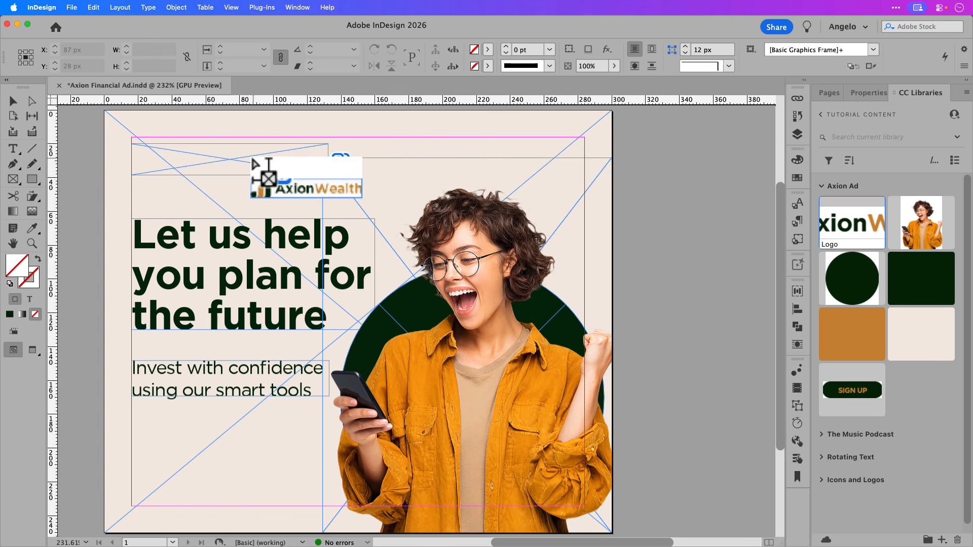
{"action": "left_click", "coordinate": [252, 159]}
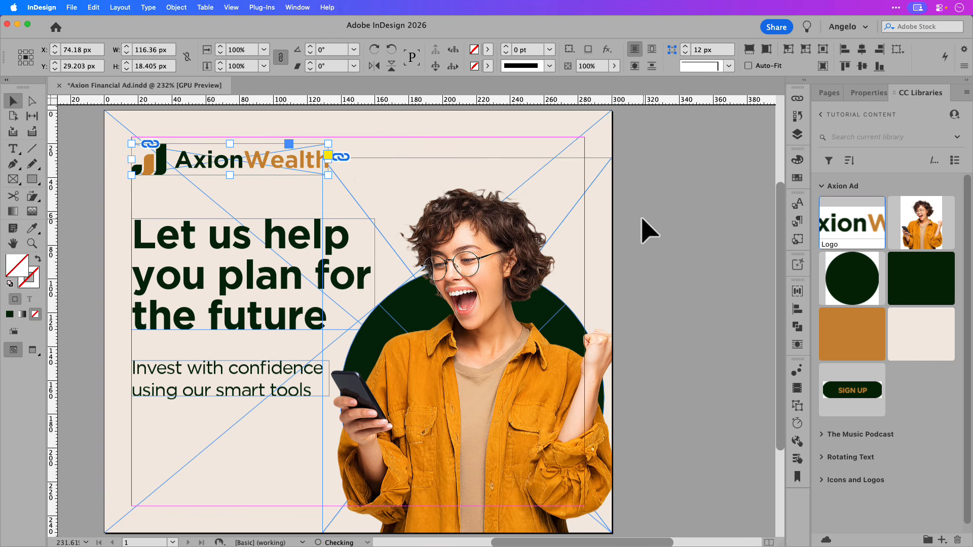
{"action": "scroll", "coordinate": [648, 231], "scroll_direction": "left", "scroll_amount": 3}
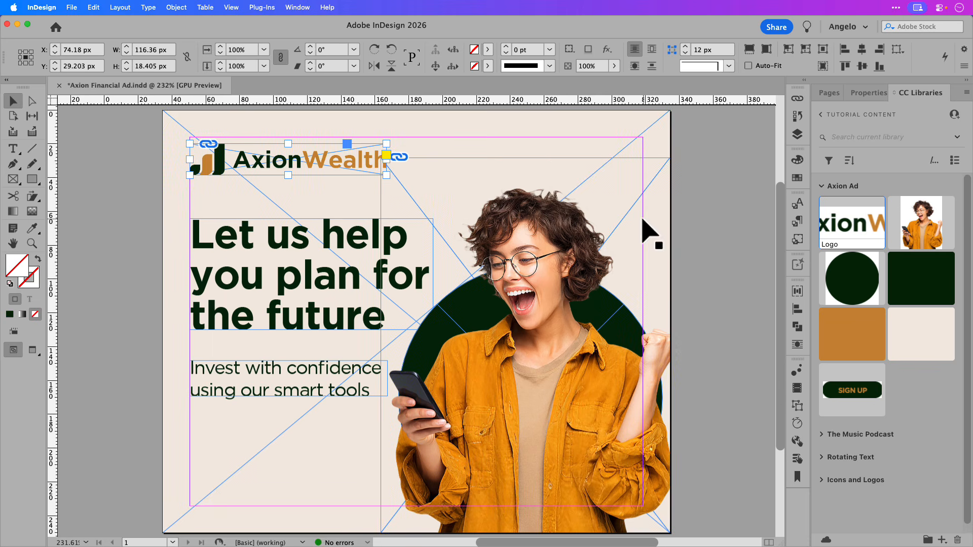
{"action": "left_click", "coordinate": [705, 238]}
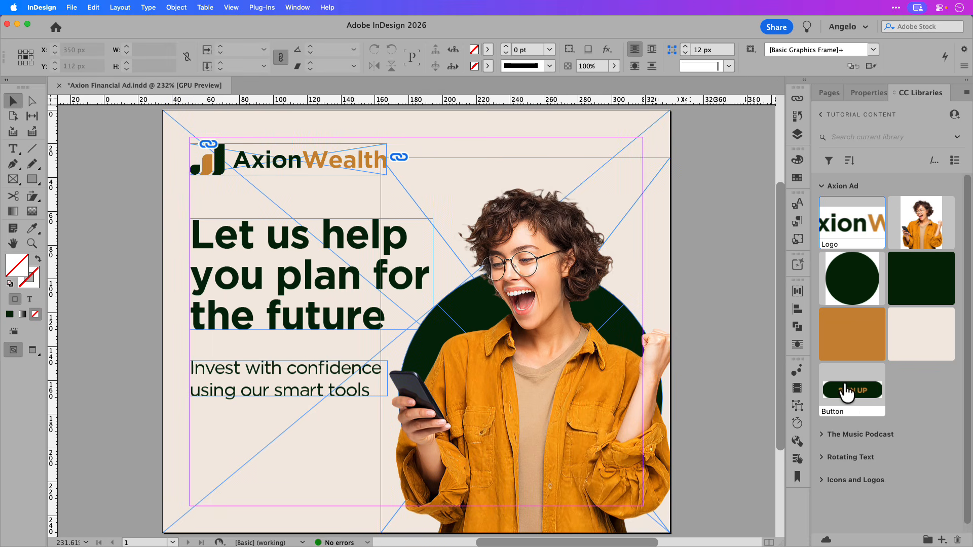
Place the SIGN UP Button from the library below the ad copy at X 62.5 px, Y 204.56 px and preview the page without guides.
{"action": "left_click", "coordinate": [867, 406]}
{"action": "left_click_drag", "start_coordinate": [868, 406], "coordinate": [655, 358]}
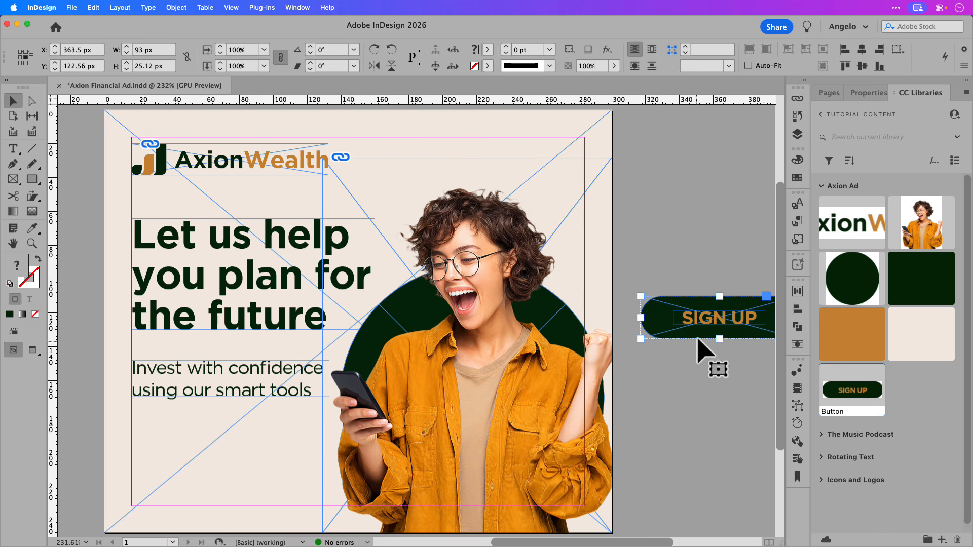
{"action": "left_click_drag", "start_coordinate": [717, 333], "coordinate": [279, 442]}
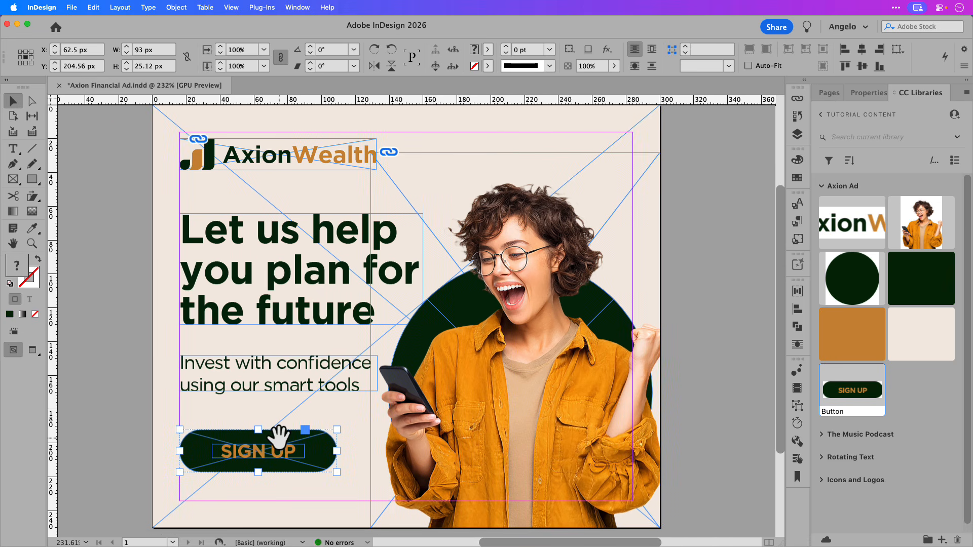
{"action": "scroll", "coordinate": [279, 442], "scroll_direction": "left", "scroll_amount": 1}
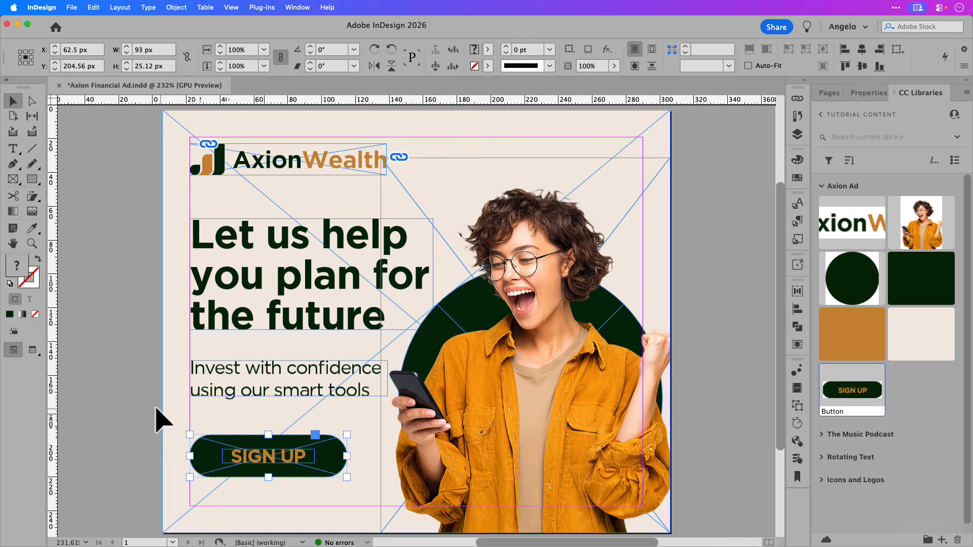
{"action": "left_click", "coordinate": [143, 404]}
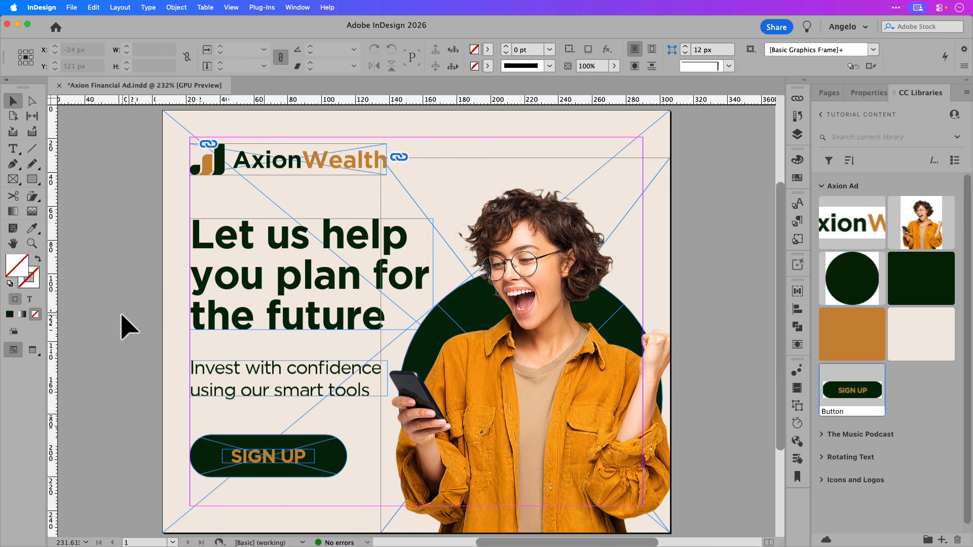
{"action": "key", "text": "w"}
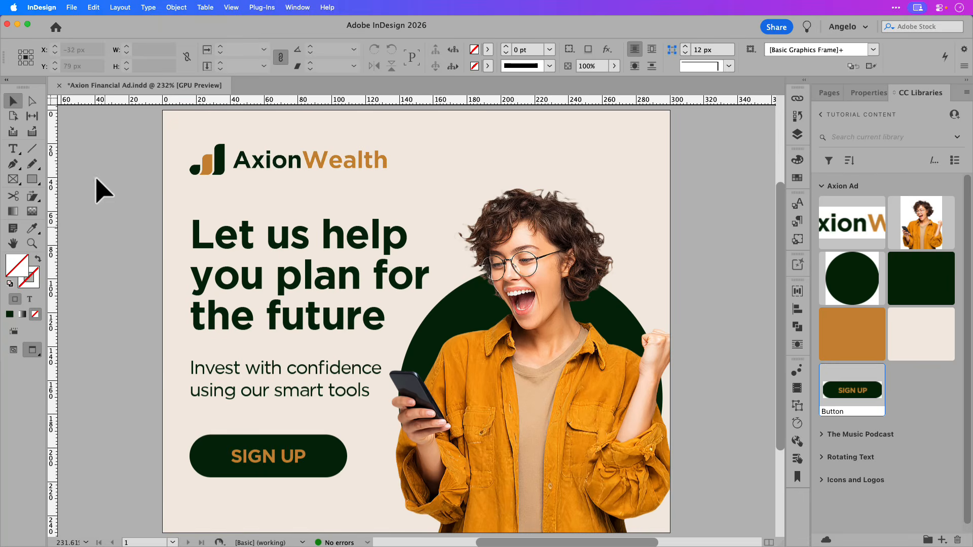
Export the ad as Axion Financial Ad.pdf in Adobe PDF (Print) format with the modified High Quality Print preset.
{"action": "left_click", "coordinate": [72, 7]}
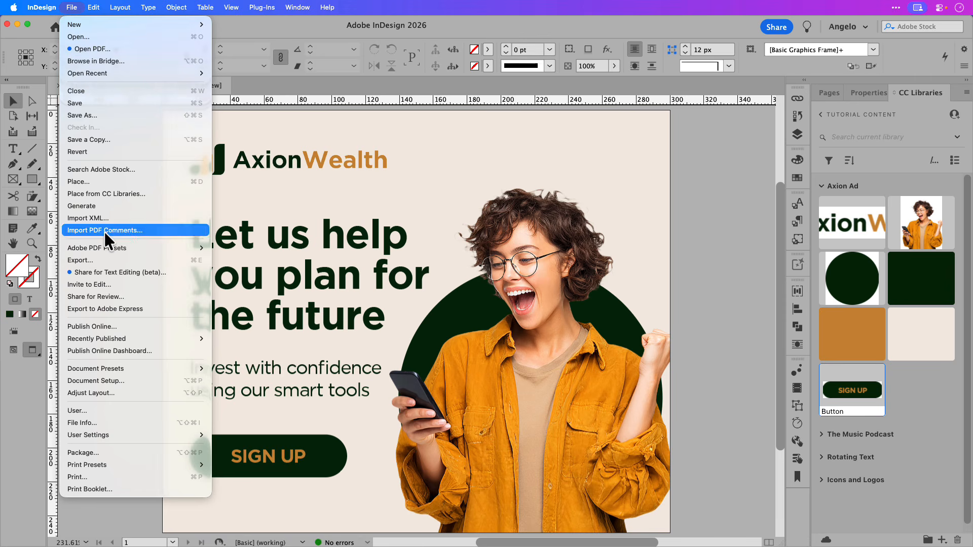
{"action": "left_click", "coordinate": [105, 260]}
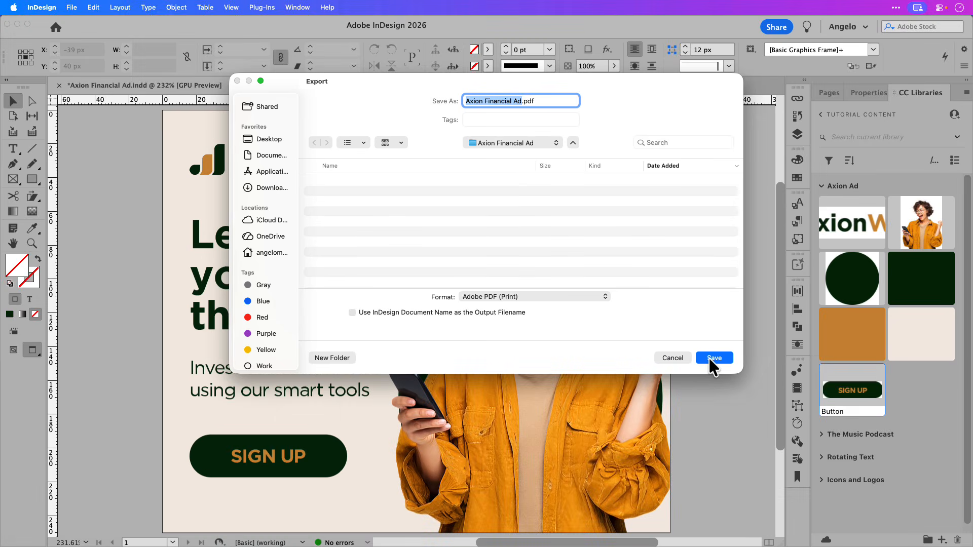
{"action": "left_click", "coordinate": [711, 358]}
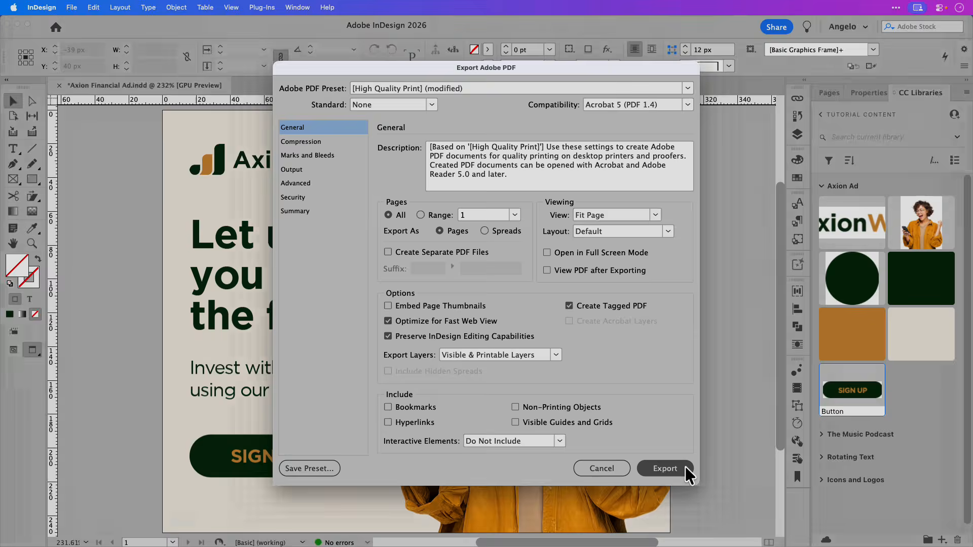
{"action": "left_click", "coordinate": [685, 467]}
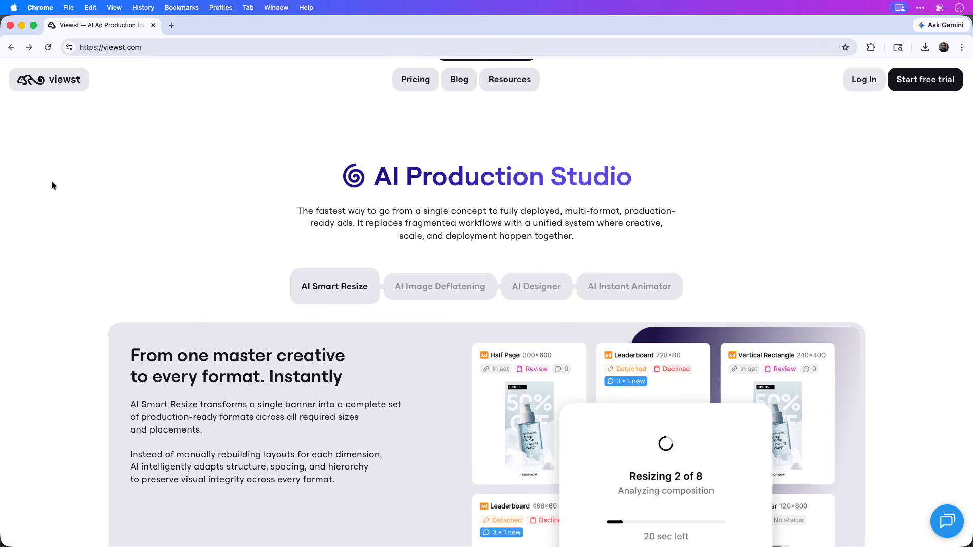
Switch to Viewst in Chrome, browse templates for the 300×600 desktop half page size and preview a design's animation.
{"action": "scroll", "coordinate": [53, 185], "scroll_direction": "down", "scroll_amount": 5}
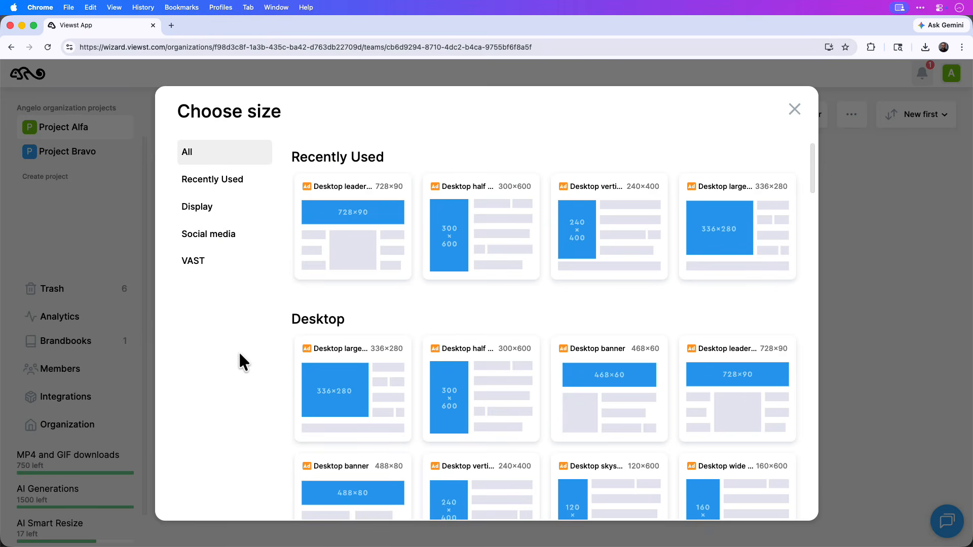
{"action": "left_click", "coordinate": [461, 394]}
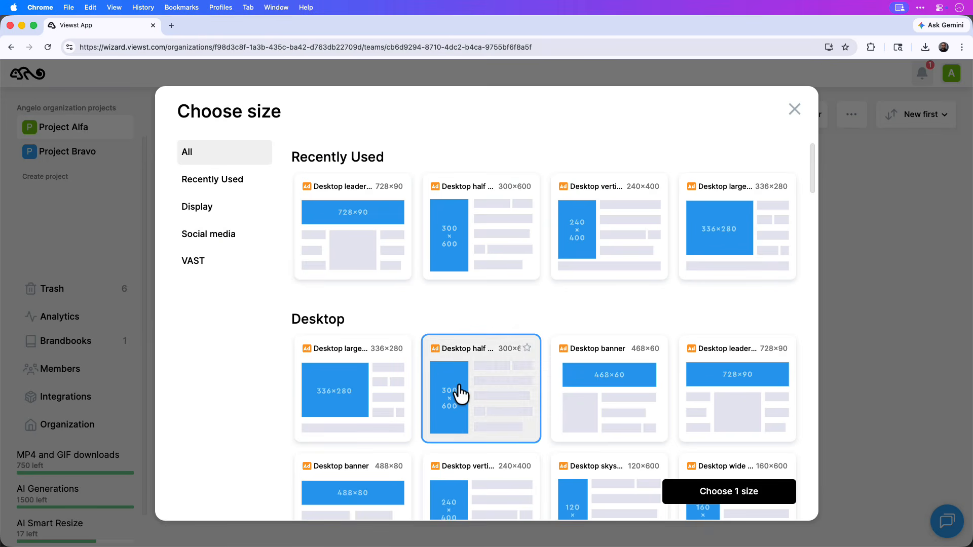
{"action": "left_click", "coordinate": [781, 500]}
{"action": "scroll", "coordinate": [769, 388], "scroll_direction": "down", "scroll_amount": 3}
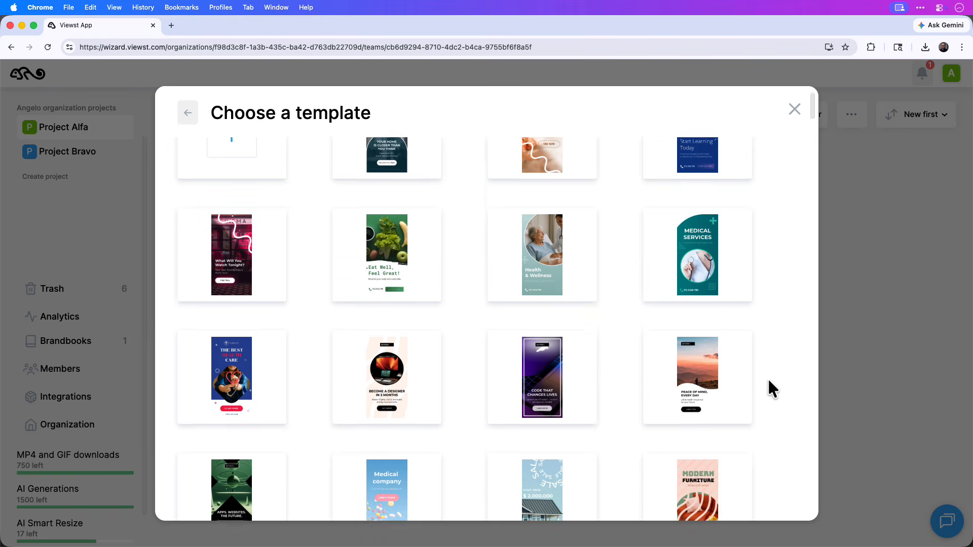
{"action": "scroll", "coordinate": [769, 388], "scroll_direction": "down", "scroll_amount": 5}
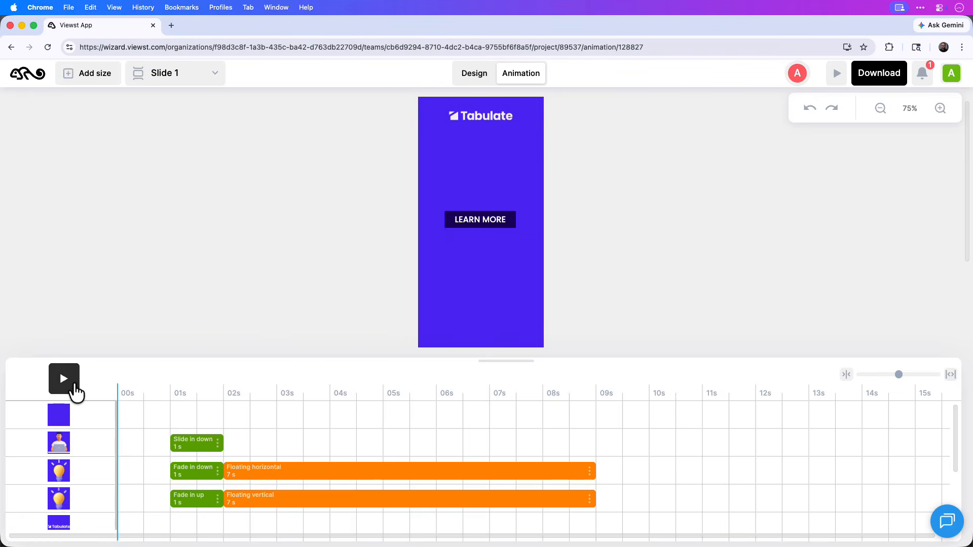
{"action": "left_click", "coordinate": [74, 384]}
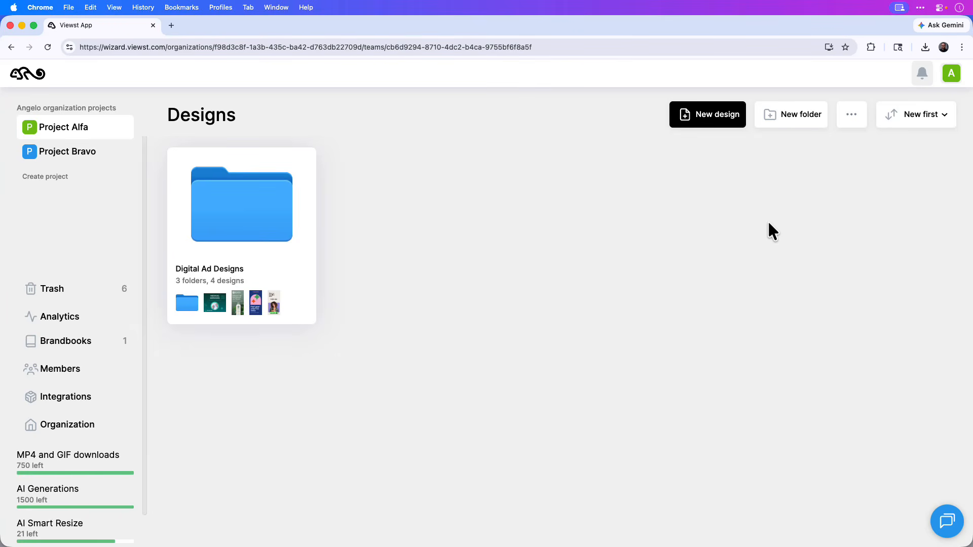
Upload Axion Financial Ad.pdf as a design in Project Alfa.
{"action": "left_click", "coordinate": [852, 136]}
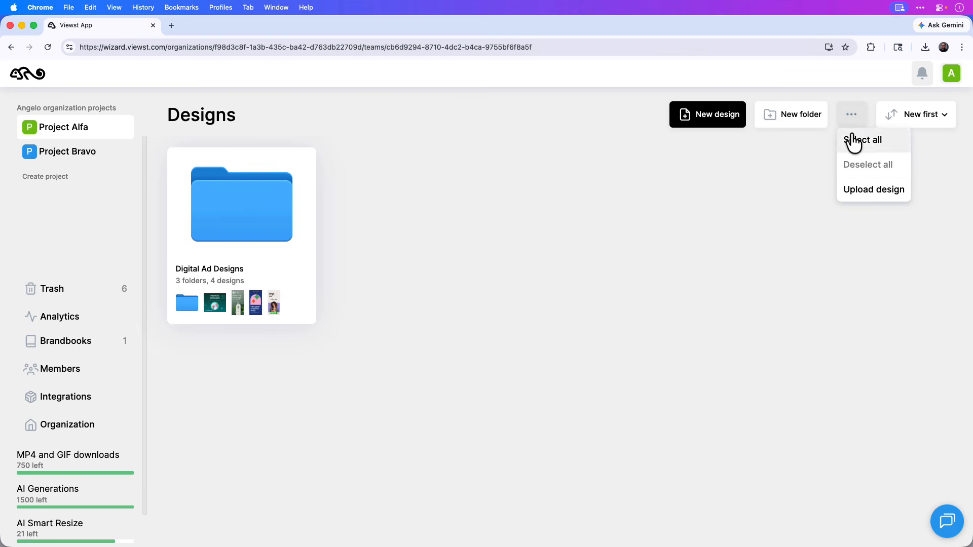
{"action": "left_click", "coordinate": [874, 200]}
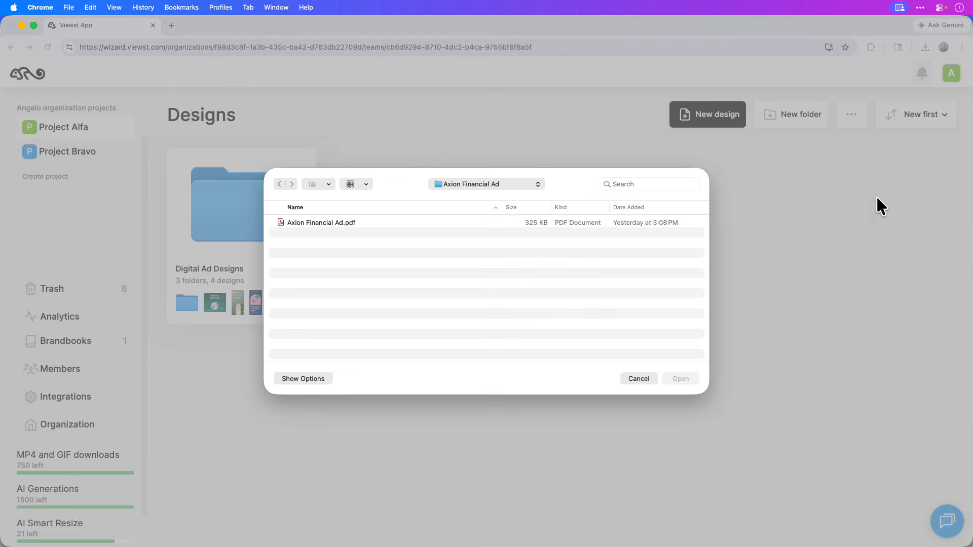
{"action": "left_click", "coordinate": [369, 222]}
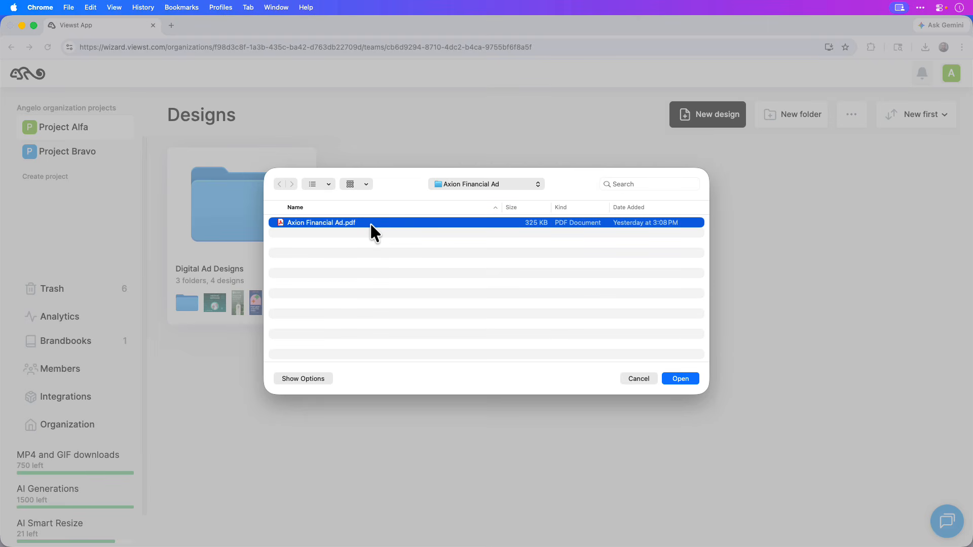
{"action": "left_click", "coordinate": [688, 378]}
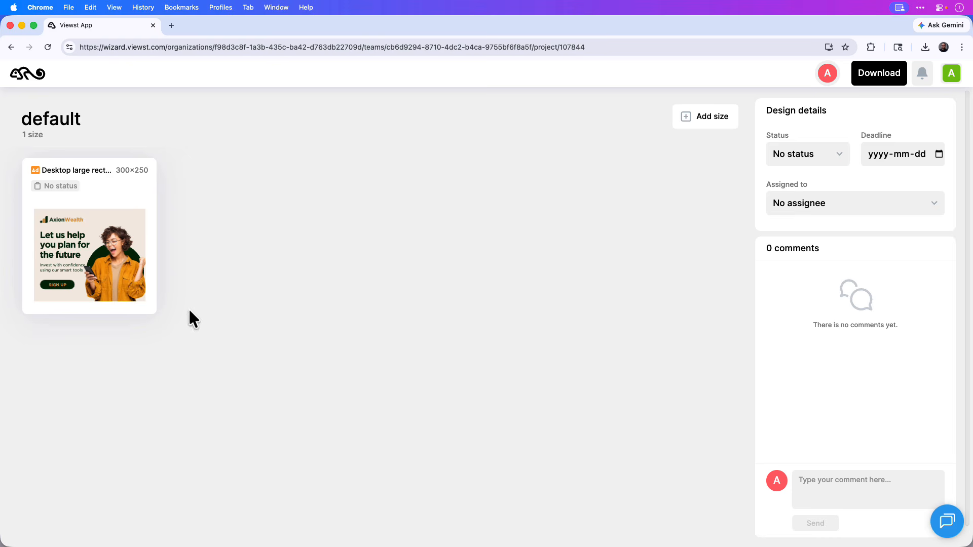
Open the uploaded 300×250 design in the editor at 200% magnification.
{"action": "left_click", "coordinate": [105, 304]}
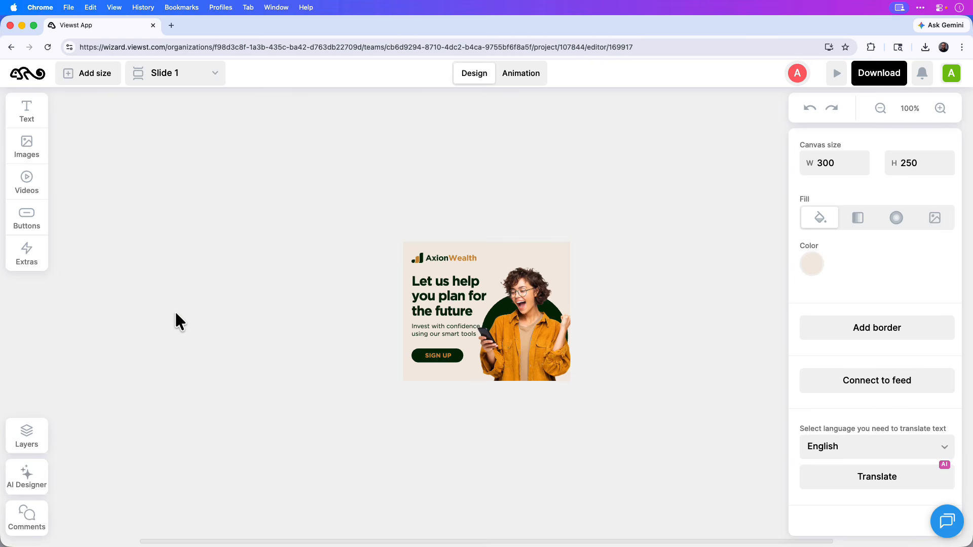
{"action": "left_click", "coordinate": [940, 109]}
{"action": "left_click", "coordinate": [940, 108]}
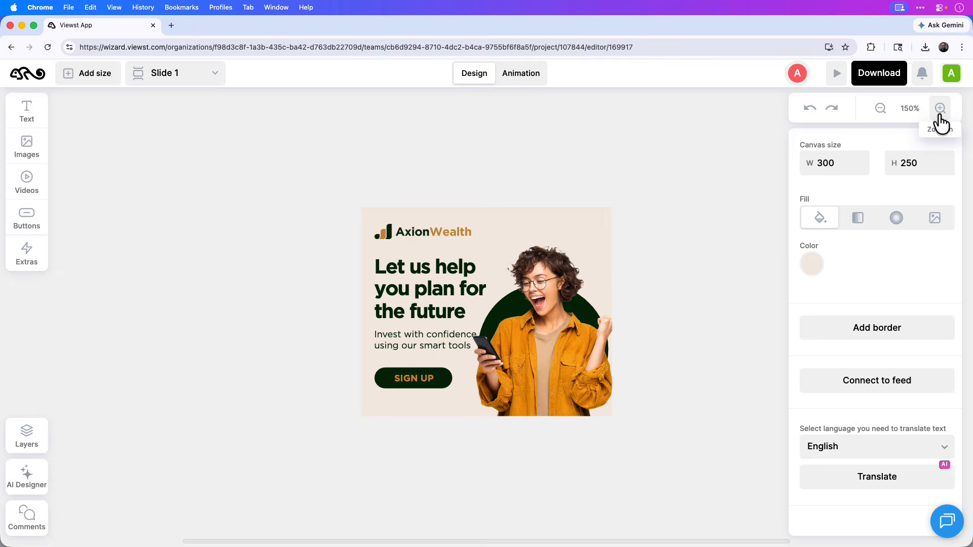
{"action": "left_click", "coordinate": [940, 108]}
{"action": "left_click", "coordinate": [940, 108]}
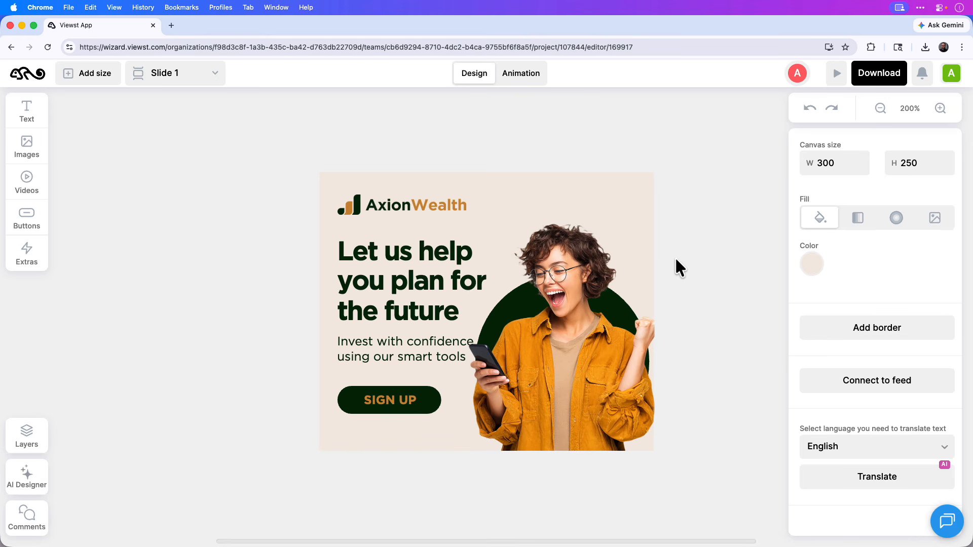
Inspect the imported elements by selecting the headline, copy, circle, woman and logo layers one after another.
{"action": "left_click", "coordinate": [440, 288]}
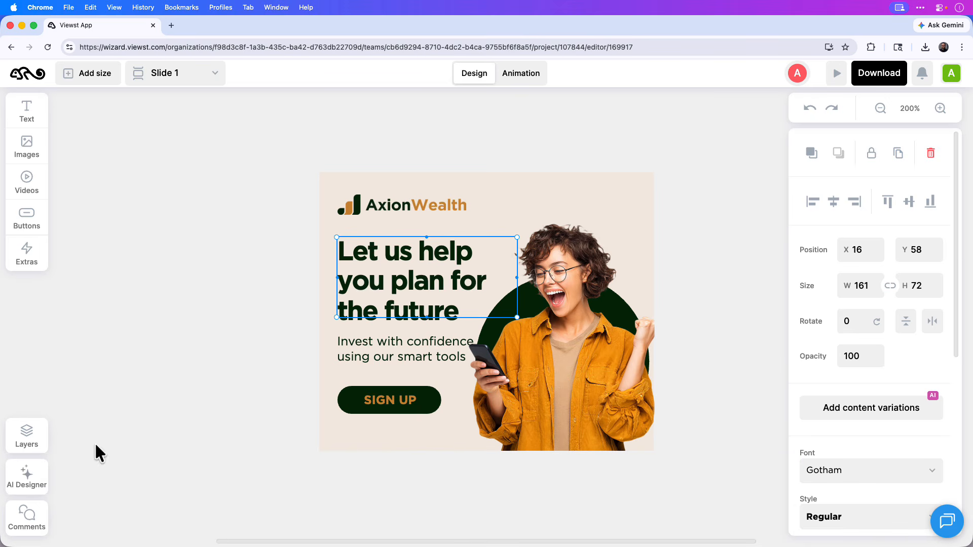
{"action": "left_click", "coordinate": [27, 437]}
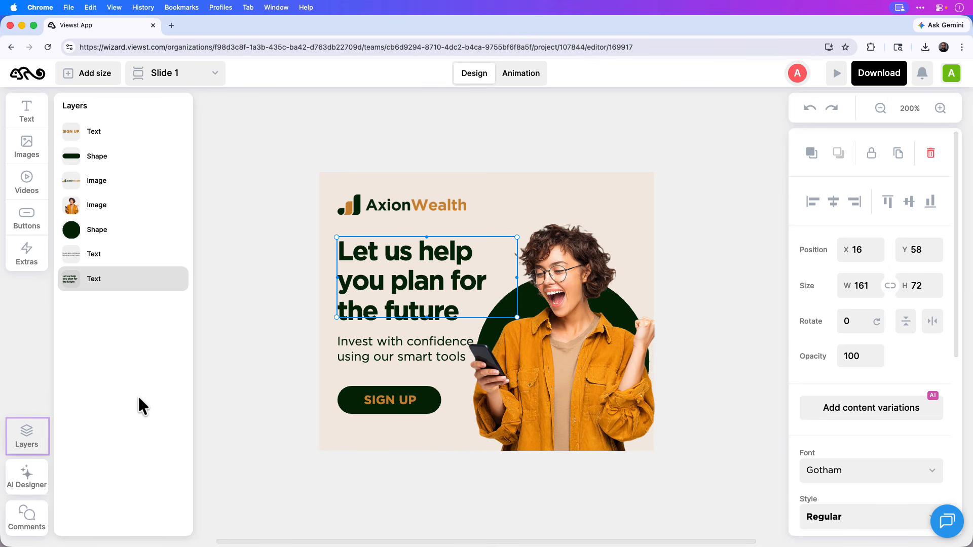
{"action": "left_click", "coordinate": [113, 254]}
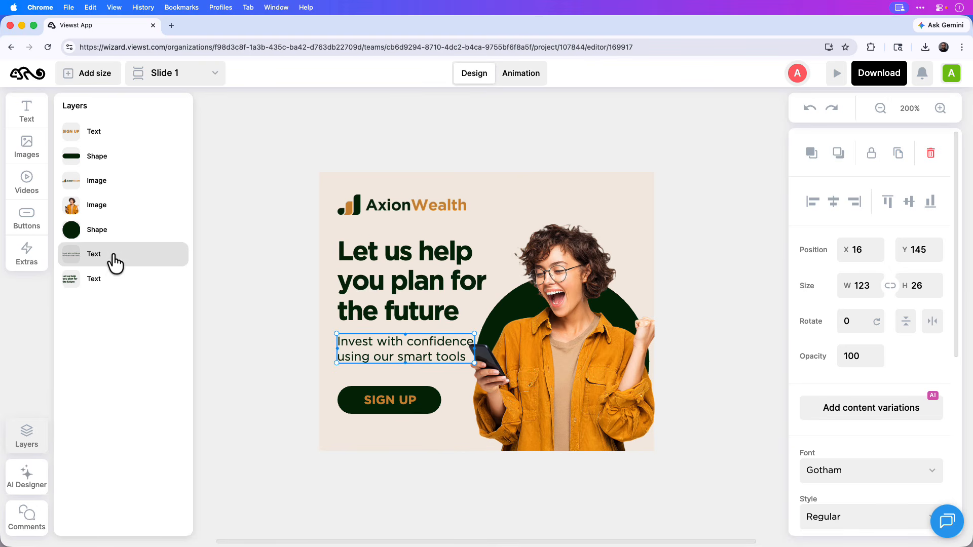
{"action": "left_click", "coordinate": [114, 235]}
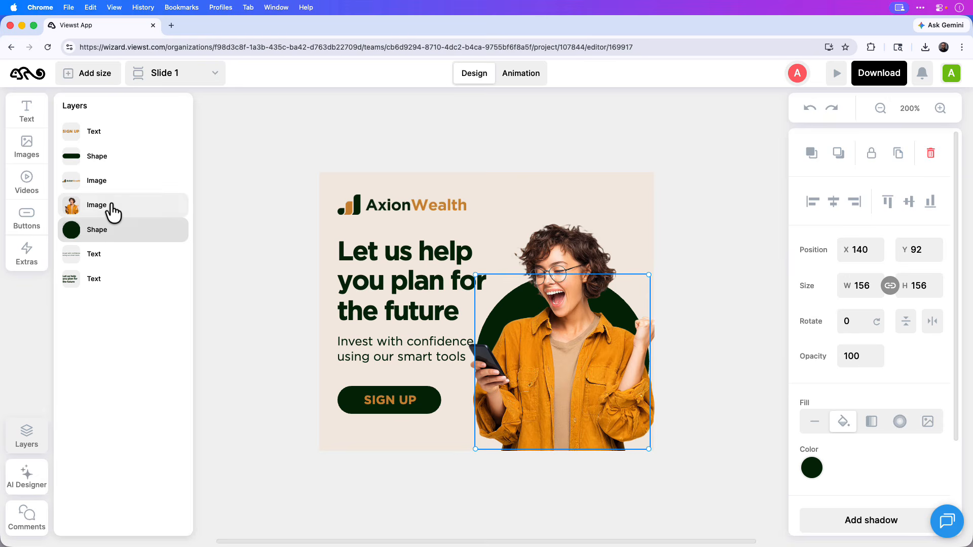
{"action": "left_click", "coordinate": [114, 208]}
{"action": "left_click", "coordinate": [112, 184]}
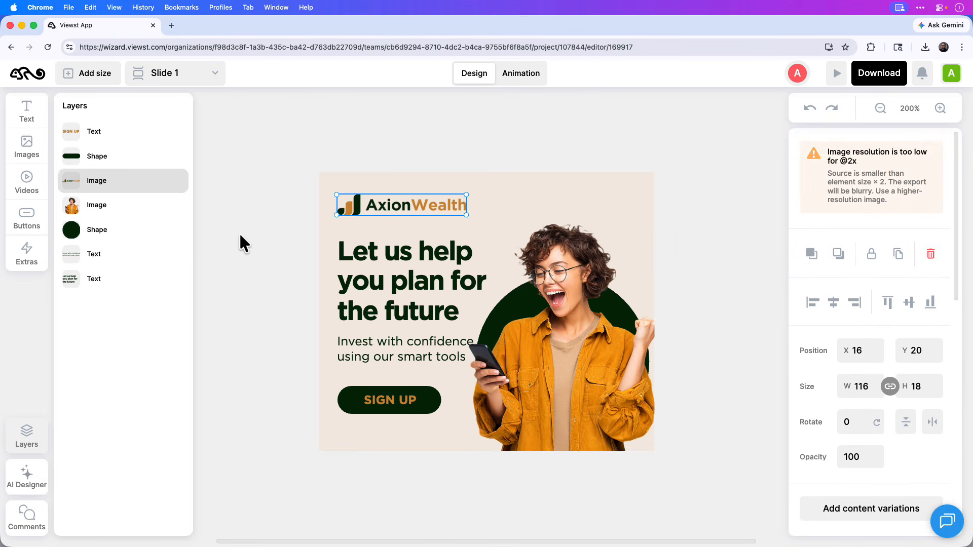
Set the font size of the "Invest with confidence using our smart tools" text to 10 and deselect it.
{"action": "left_click", "coordinate": [375, 361]}
{"action": "scroll", "coordinate": [828, 458], "scroll_direction": "down", "scroll_amount": 5}
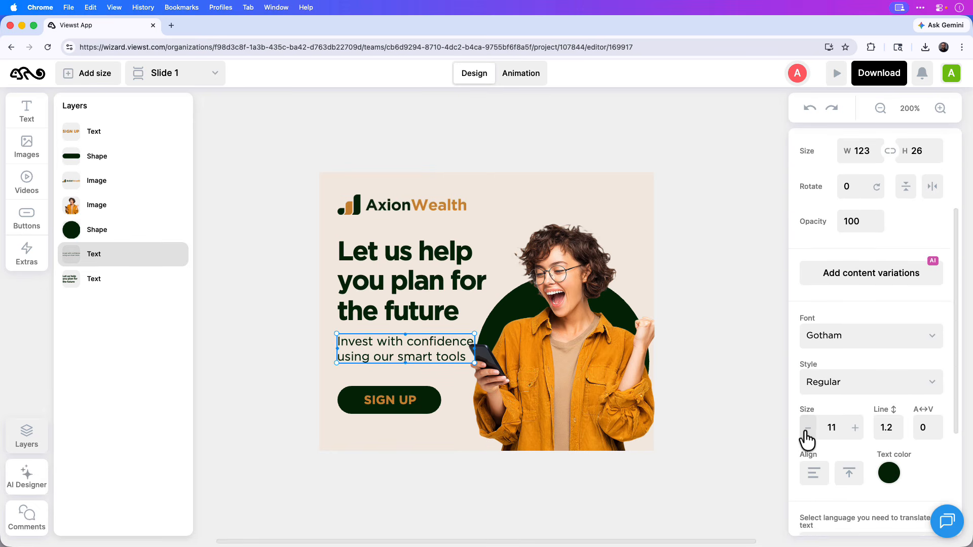
{"action": "left_click", "coordinate": [807, 430]}
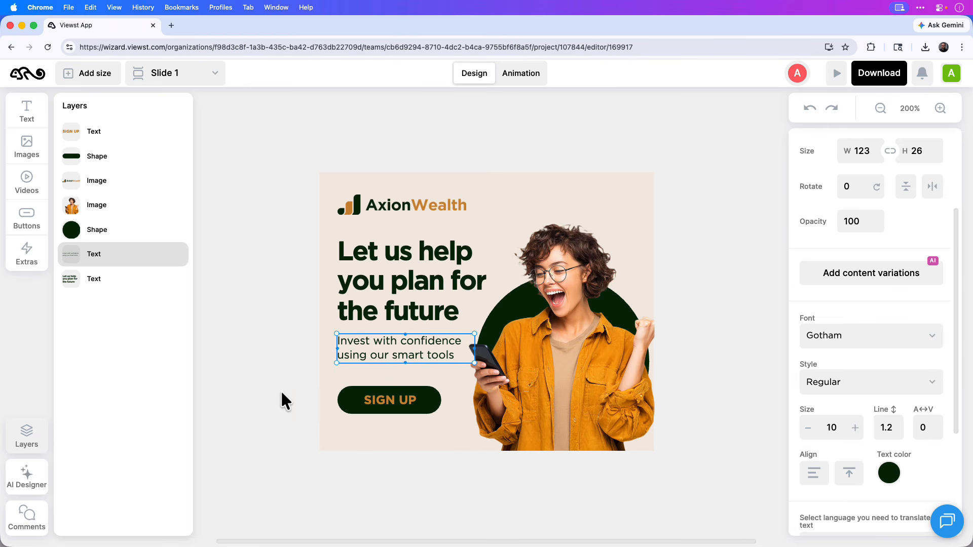
{"action": "left_click", "coordinate": [251, 386]}
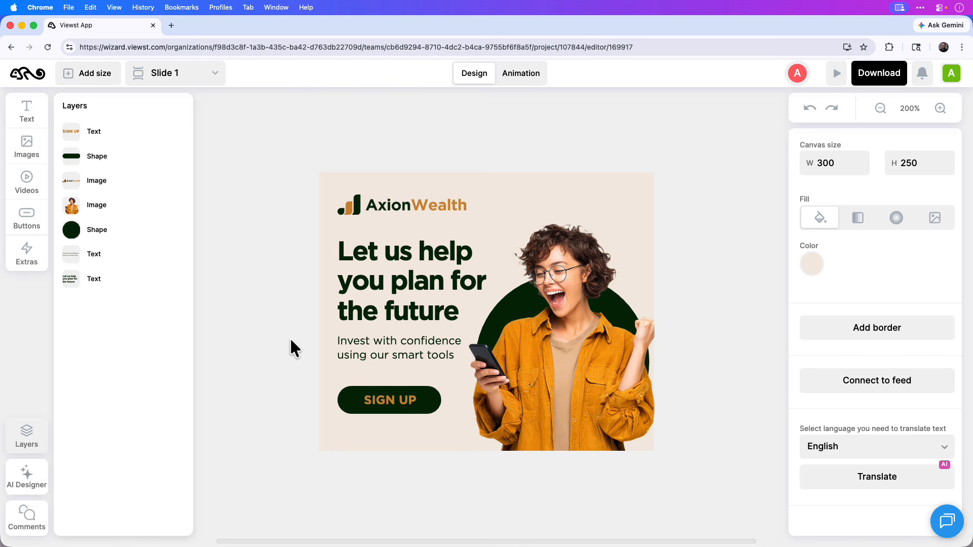
Switch the ad design to animation mode with the ad shown at 175% above the timeline.
{"action": "left_click", "coordinate": [517, 84]}
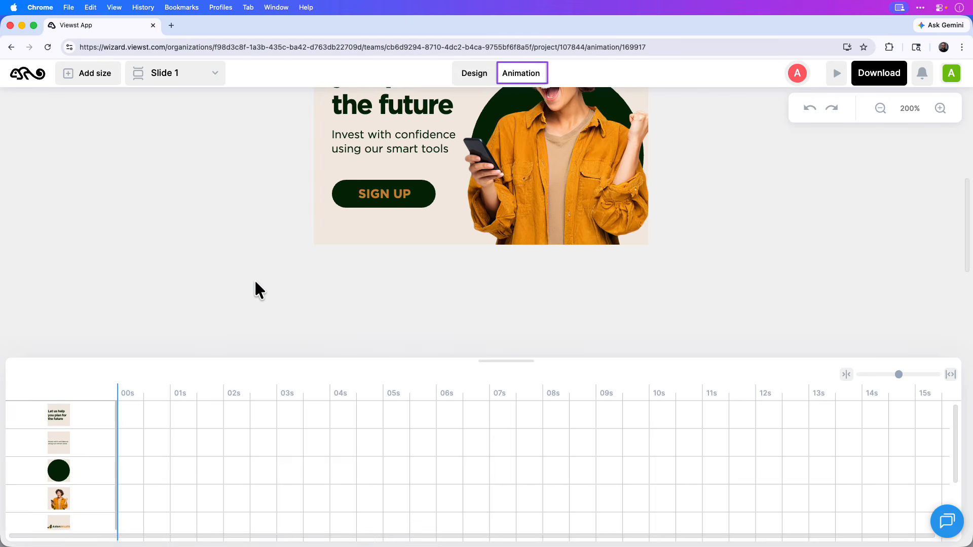
{"action": "left_click", "coordinate": [881, 109]}
{"action": "scroll", "coordinate": [716, 195], "scroll_direction": "up", "scroll_amount": 5}
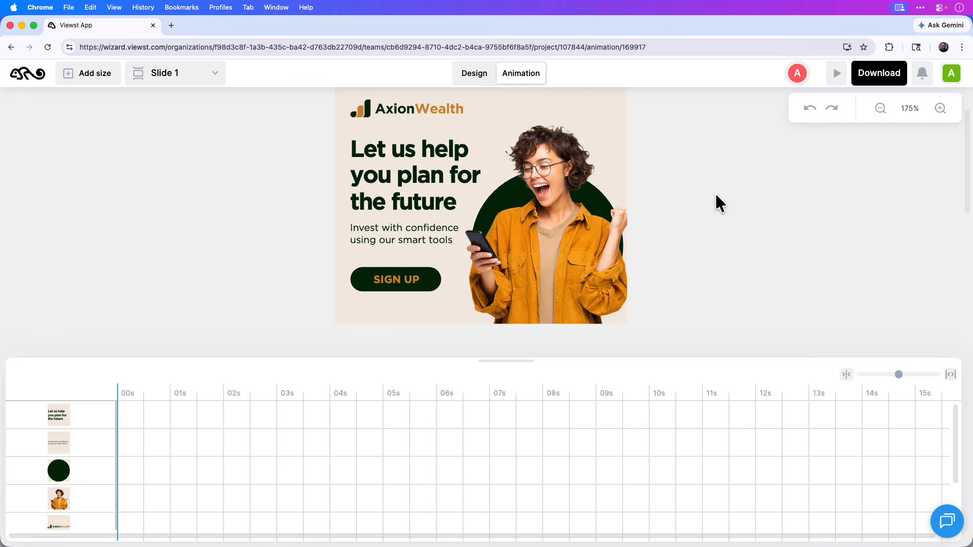
Add a Slide in left appearance animation to the "Let us help you plan for the future" headline near the one-second mark.
{"action": "scroll", "coordinate": [716, 195], "scroll_direction": "up", "scroll_amount": 2}
{"action": "scroll", "coordinate": [716, 195], "scroll_direction": "down", "scroll_amount": 1}
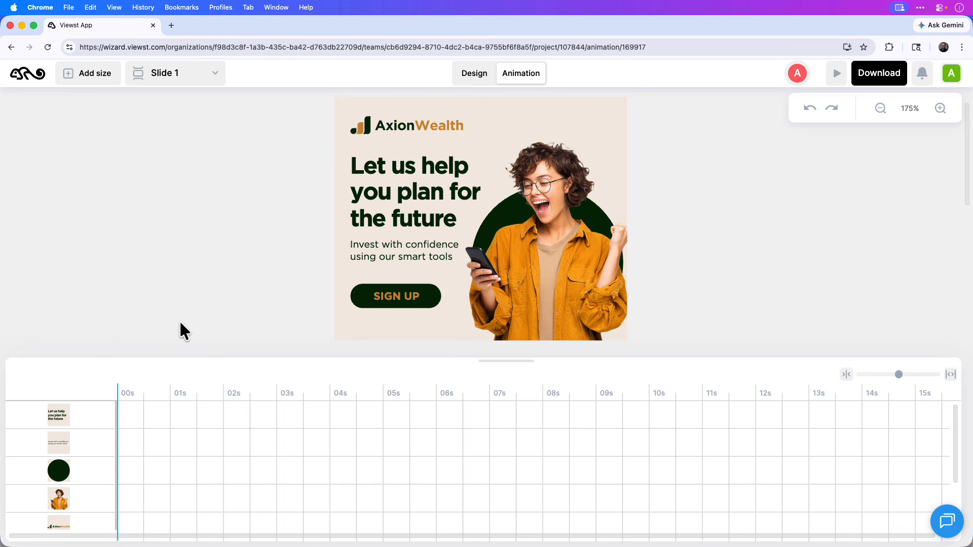
{"action": "scroll", "coordinate": [91, 430], "scroll_direction": "down", "scroll_amount": 3}
{"action": "scroll", "coordinate": [93, 429], "scroll_direction": "up", "scroll_amount": 3}
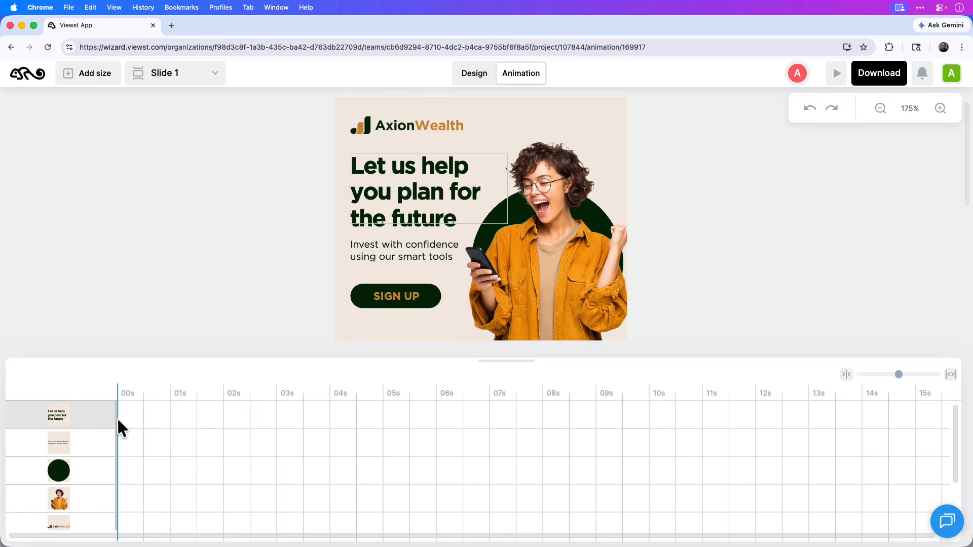
{"action": "right_click", "coordinate": [181, 421]}
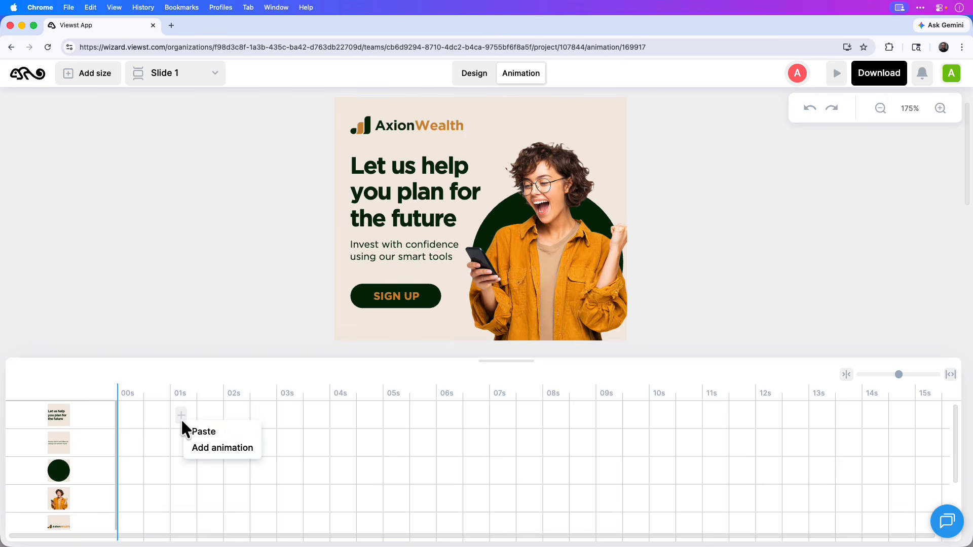
{"action": "left_click", "coordinate": [246, 448]}
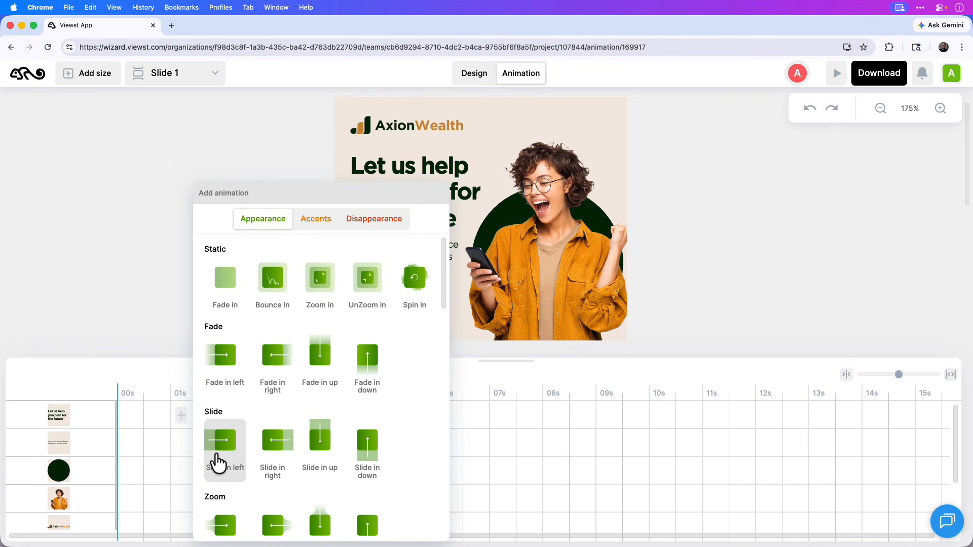
{"action": "left_click", "coordinate": [218, 462]}
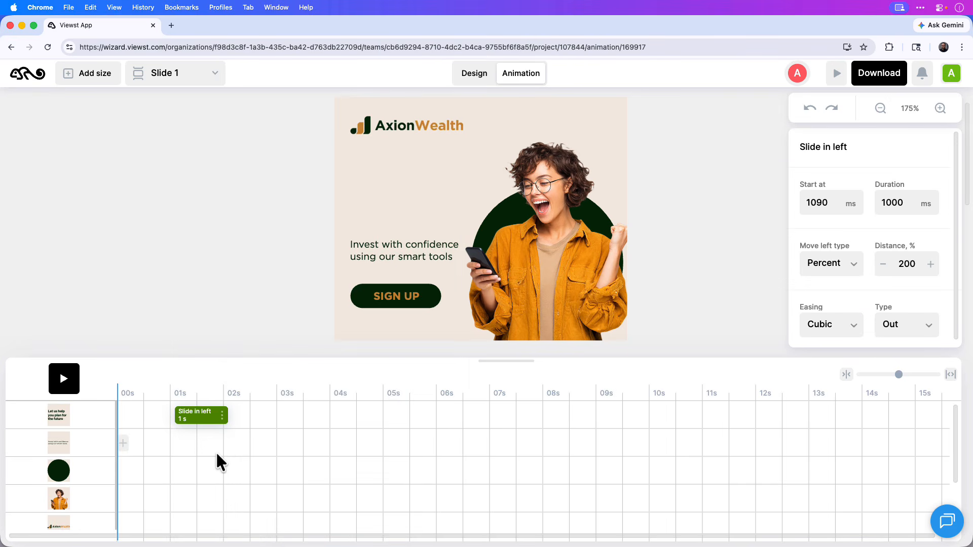
Set the headline's Slide in left animation to start at 500 ms.
{"action": "mouse_move", "coordinate": [201, 426]}
{"action": "left_mouse_down"}
{"action": "mouse_move", "coordinate": [250, 430]}
{"action": "mouse_move", "coordinate": [175, 422]}
{"action": "mouse_move", "coordinate": [228, 427]}
{"action": "mouse_move", "coordinate": [199, 427]}
{"action": "left_mouse_up"}
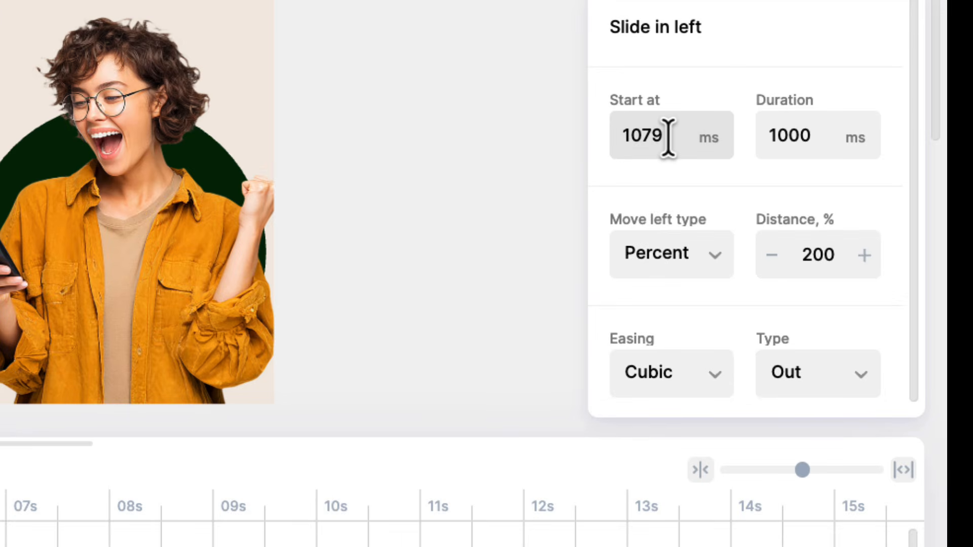
{"action": "left_click_drag", "start_coordinate": [669, 137], "coordinate": [603, 136]}
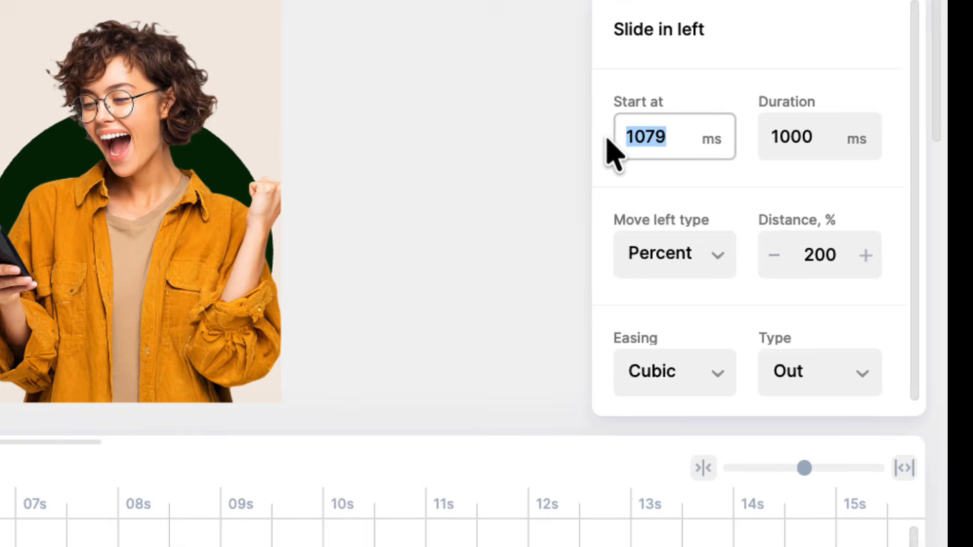
{"action": "type", "text": "500"}
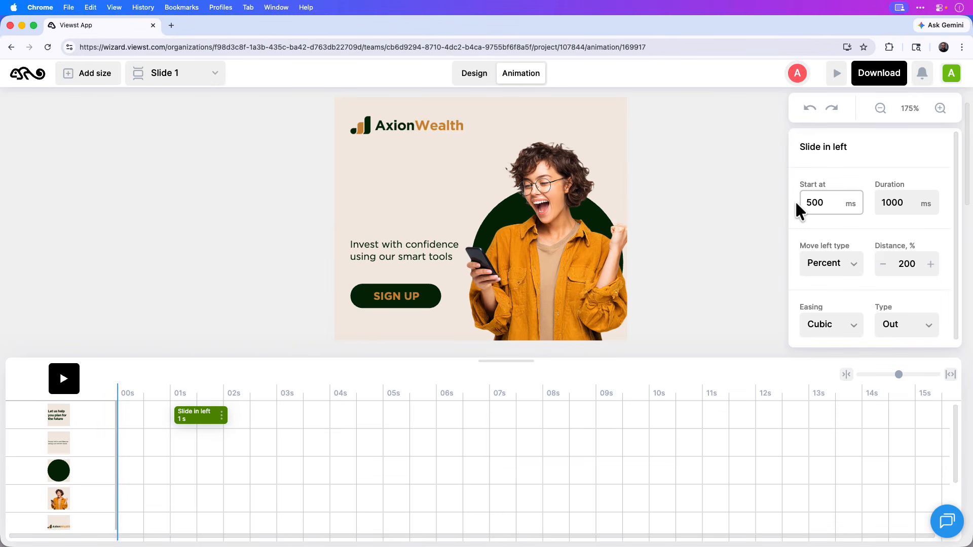
{"action": "key", "text": "Return"}
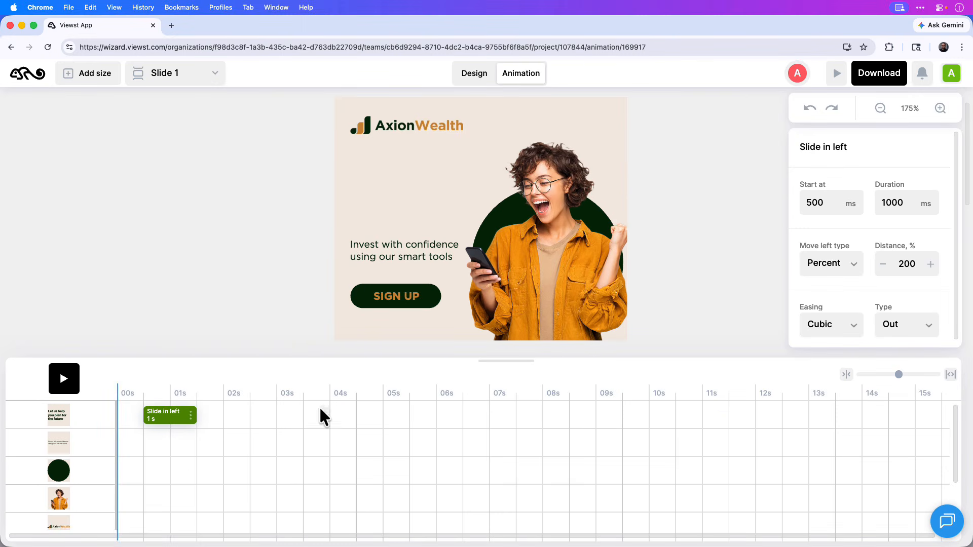
Copy the headline's Slide in left animation to the "Invest with confidence" text and set the copy to start at 800 ms.
{"action": "left_click", "coordinate": [191, 416]}
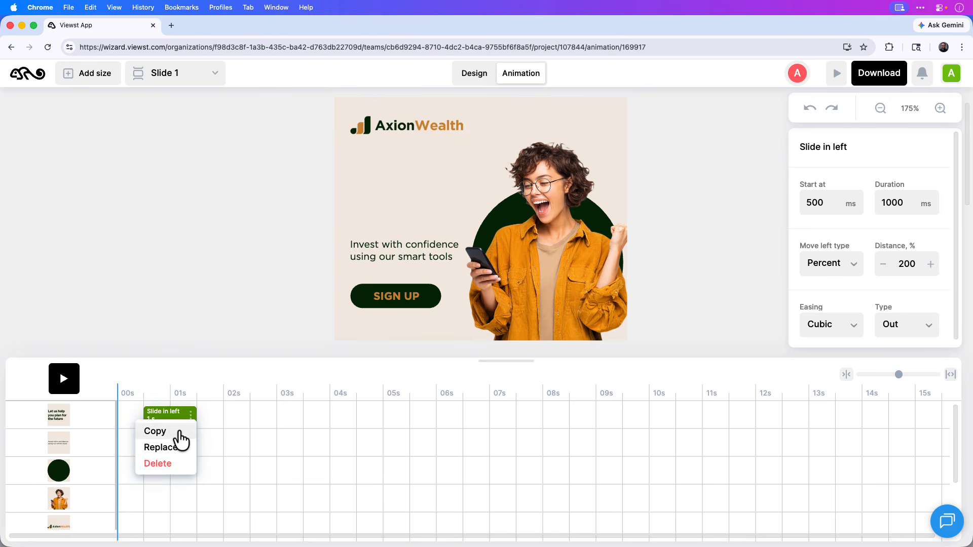
{"action": "left_click", "coordinate": [179, 431]}
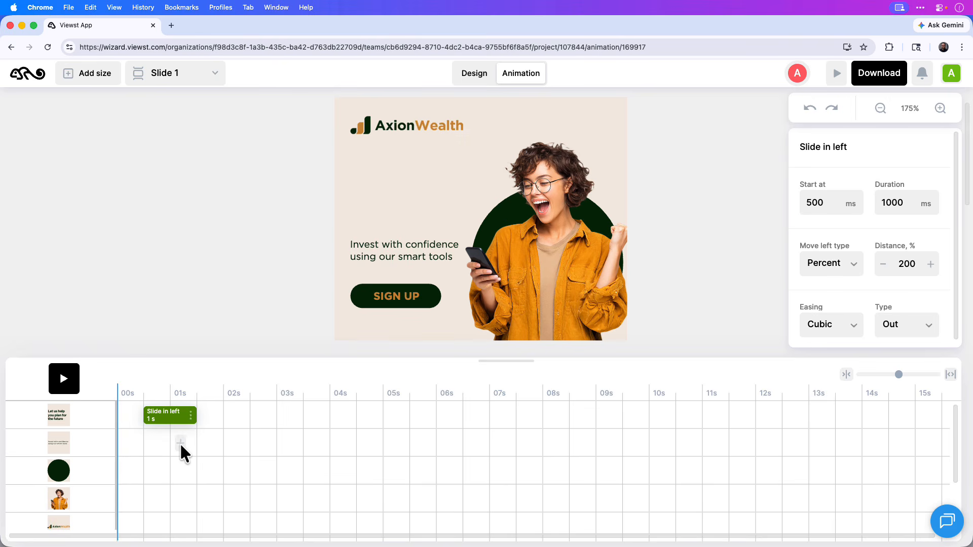
{"action": "left_click", "coordinate": [187, 442]}
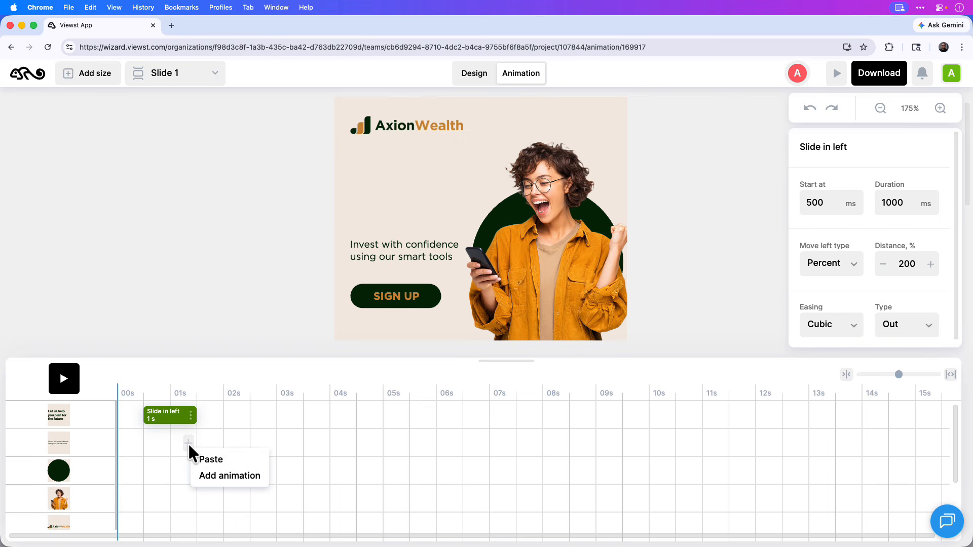
{"action": "left_click", "coordinate": [226, 462]}
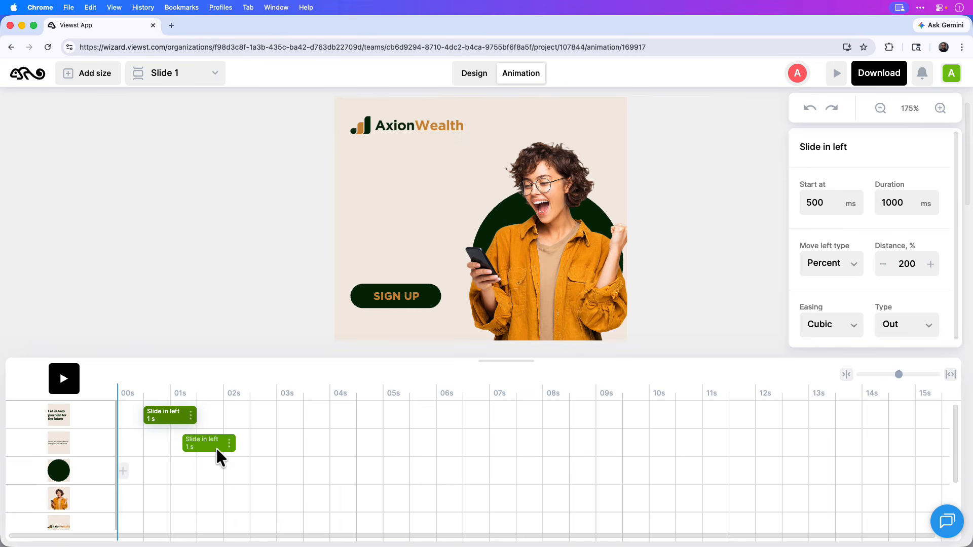
{"action": "left_click", "coordinate": [215, 448]}
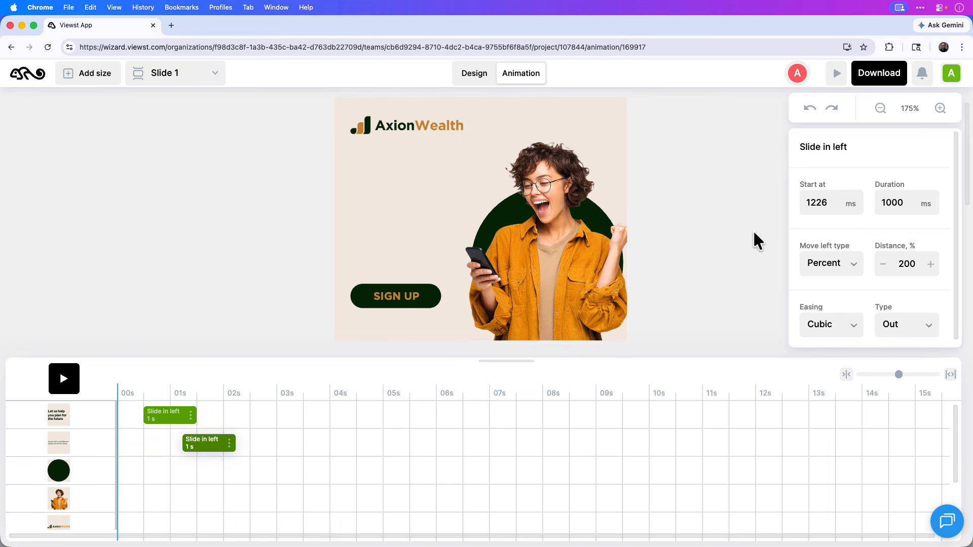
{"action": "left_click_drag", "start_coordinate": [828, 203], "coordinate": [798, 204]}
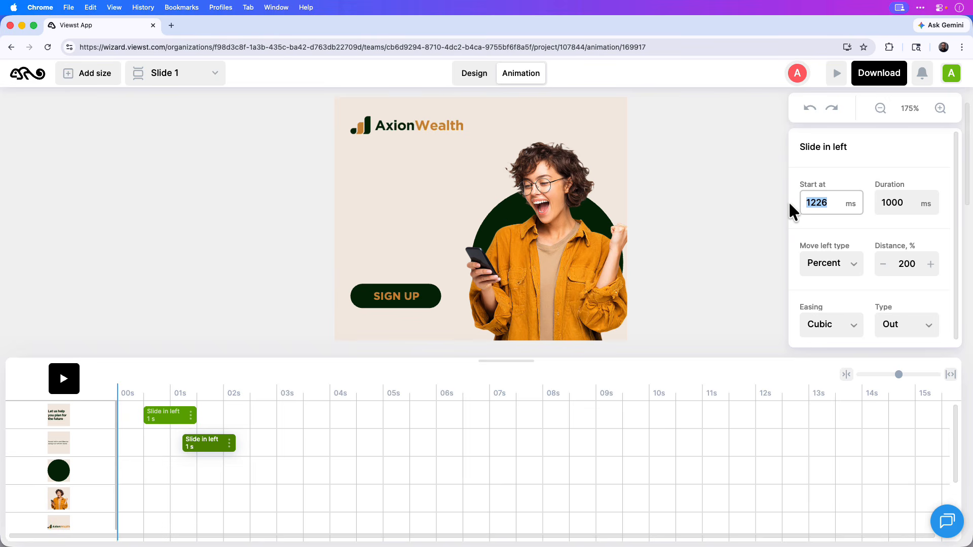
{"action": "type", "text": "800"}
{"action": "key", "text": "Return"}
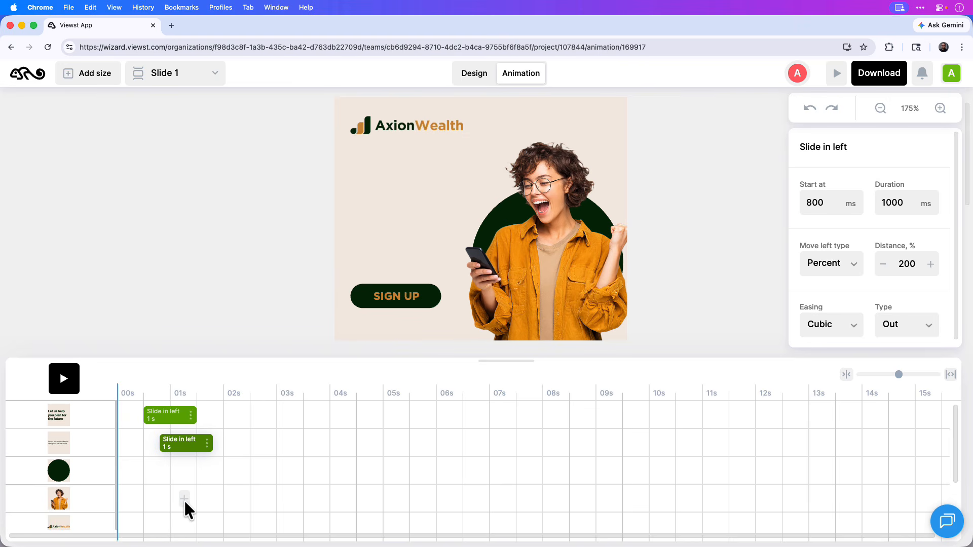
Paste the copied animation onto the woman layer and replace it with the Slide in down appearance animation.
{"action": "left_click", "coordinate": [184, 500]}
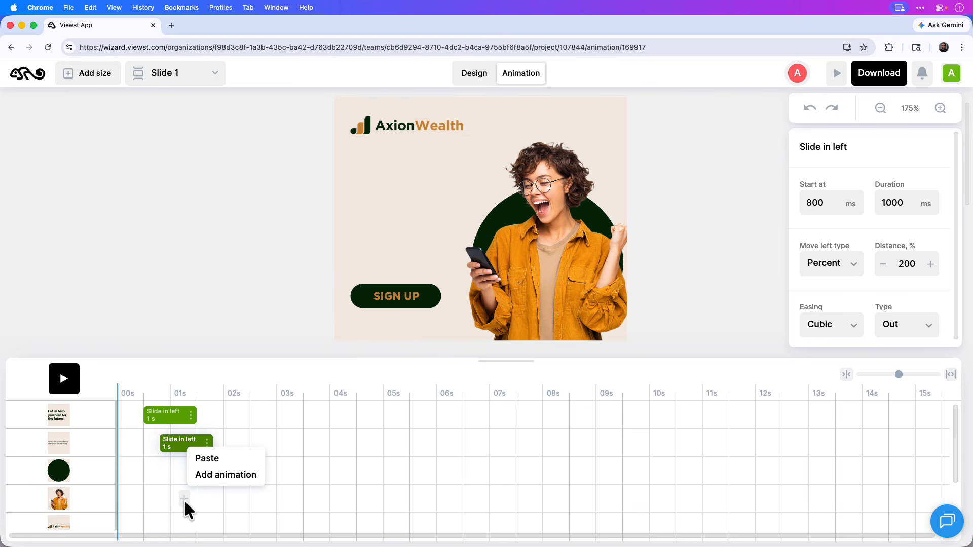
{"action": "left_click", "coordinate": [209, 459]}
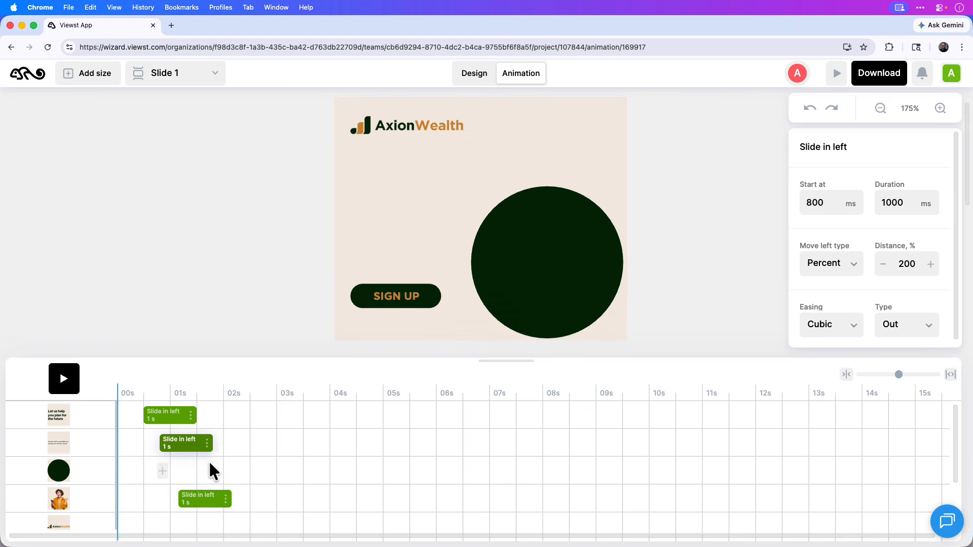
{"action": "left_click", "coordinate": [224, 499]}
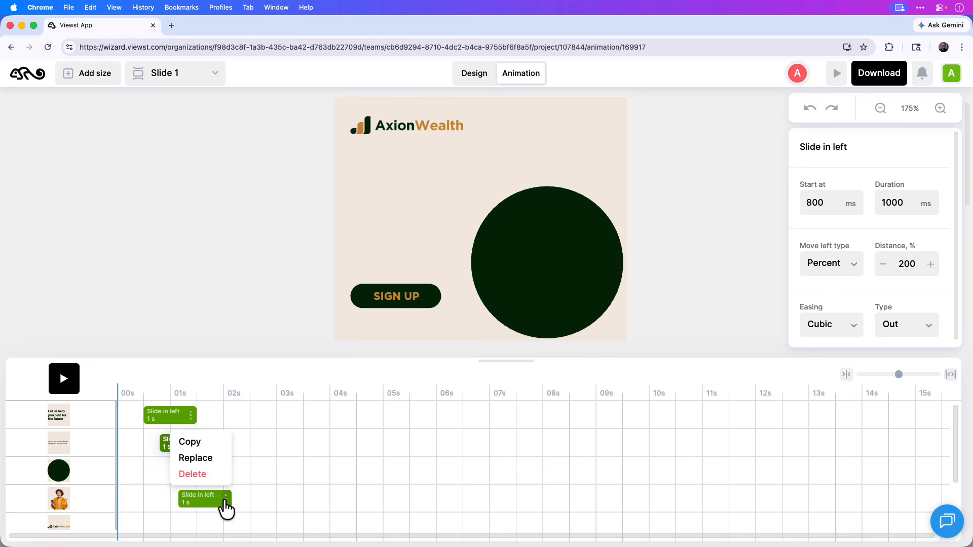
{"action": "left_click", "coordinate": [211, 465]}
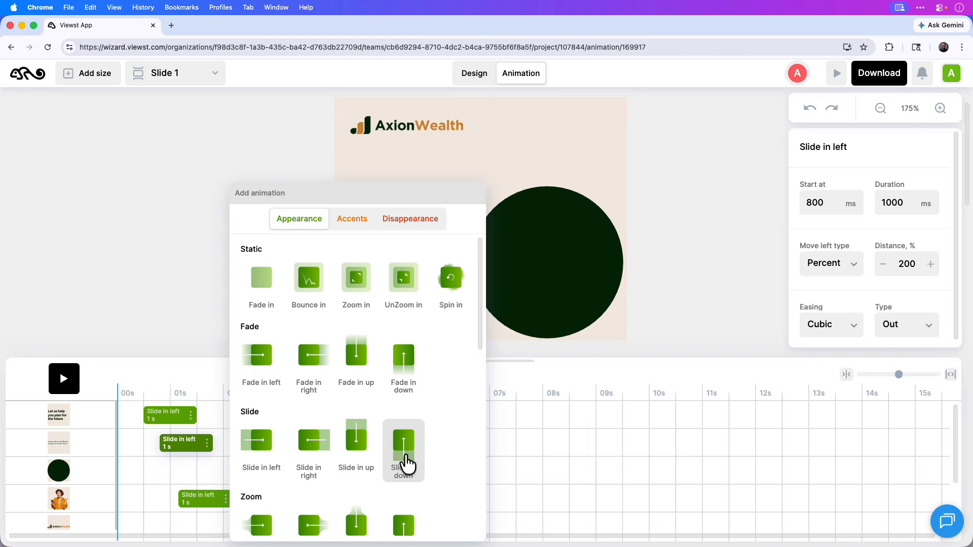
{"action": "left_click", "coordinate": [405, 451]}
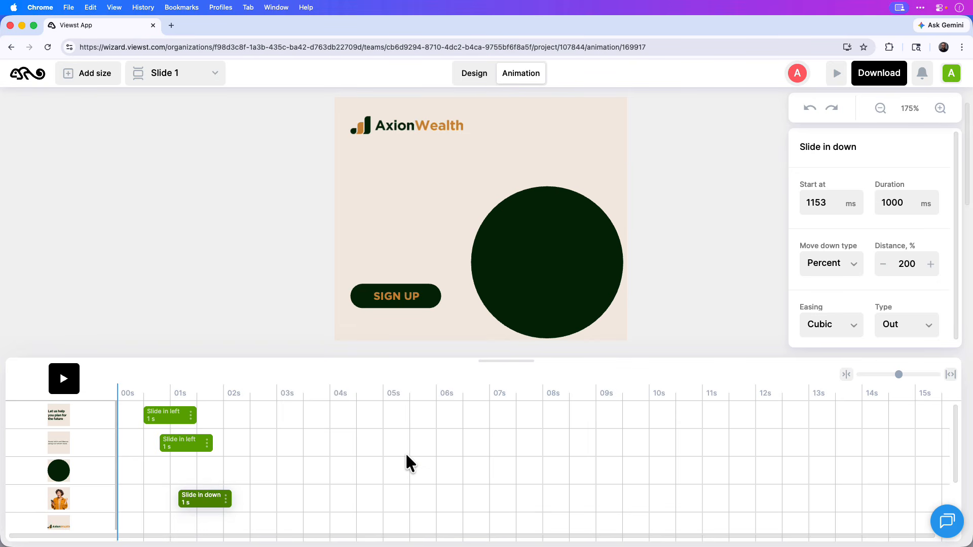
Set the woman's Slide in down animation to start at 1100 ms.
{"action": "double_click", "coordinate": [812, 202]}
{"action": "type", "text": "1100"}
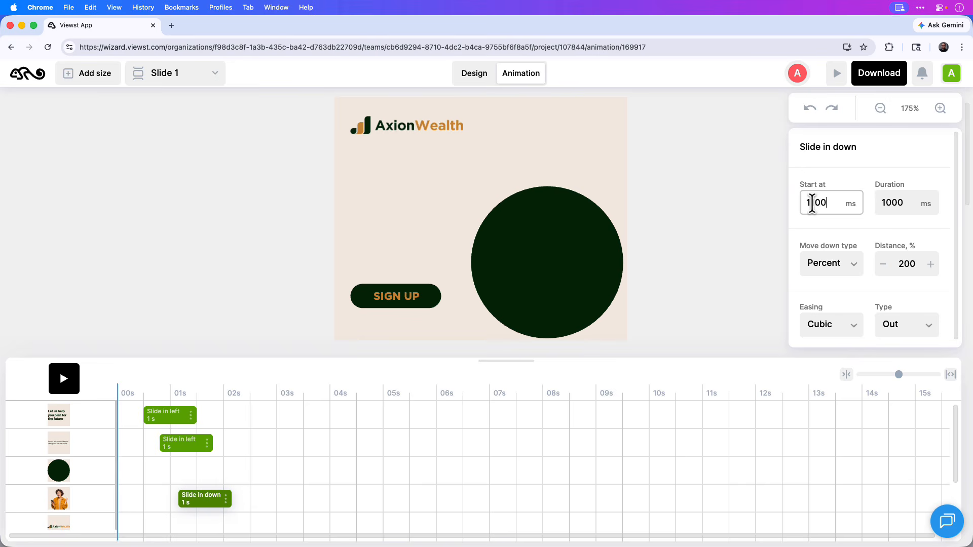
{"action": "key", "text": "Return"}
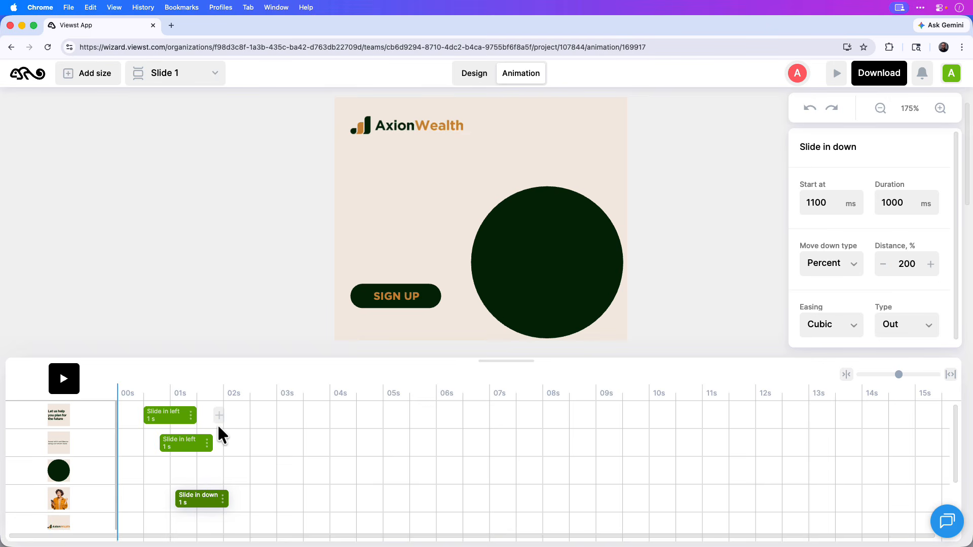
Add an Empty accent to the headline layer after its Slide in left animation.
{"action": "left_click", "coordinate": [217, 427]}
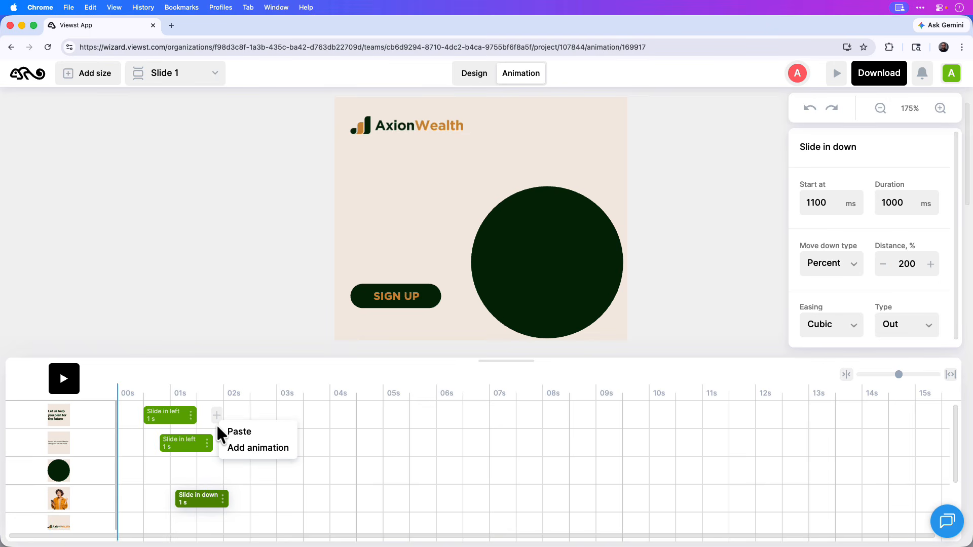
{"action": "left_click", "coordinate": [261, 450]}
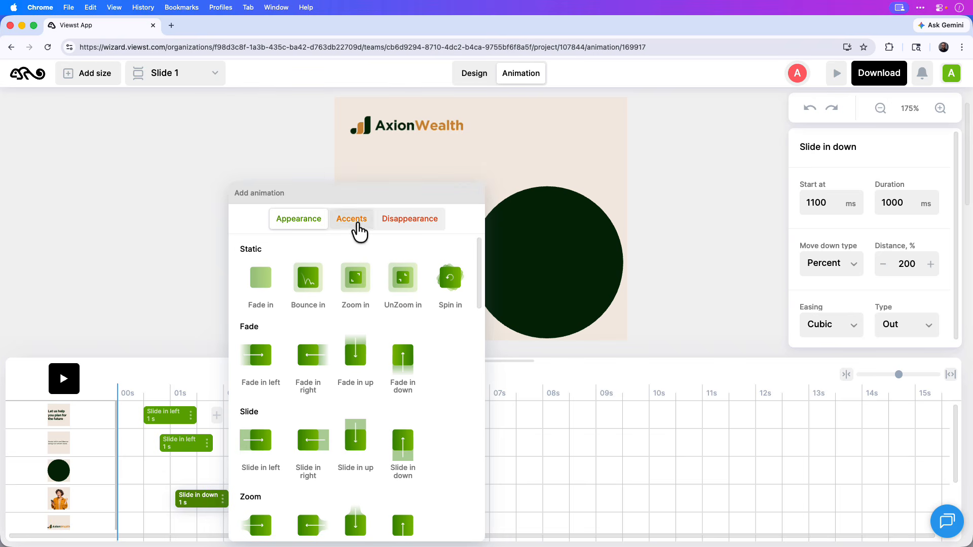
{"action": "left_click", "coordinate": [354, 223]}
{"action": "scroll", "coordinate": [341, 330], "scroll_direction": "down", "scroll_amount": 5}
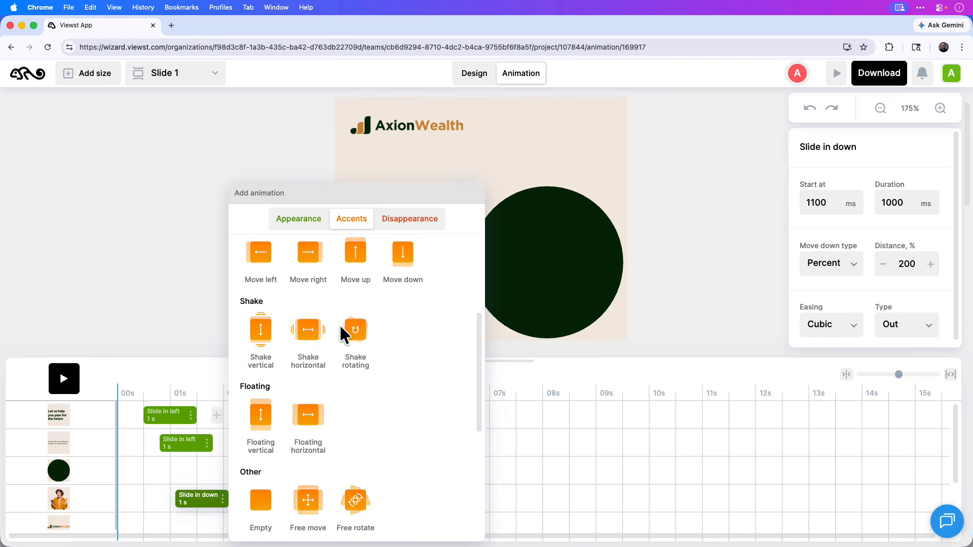
{"action": "left_click", "coordinate": [255, 401]}
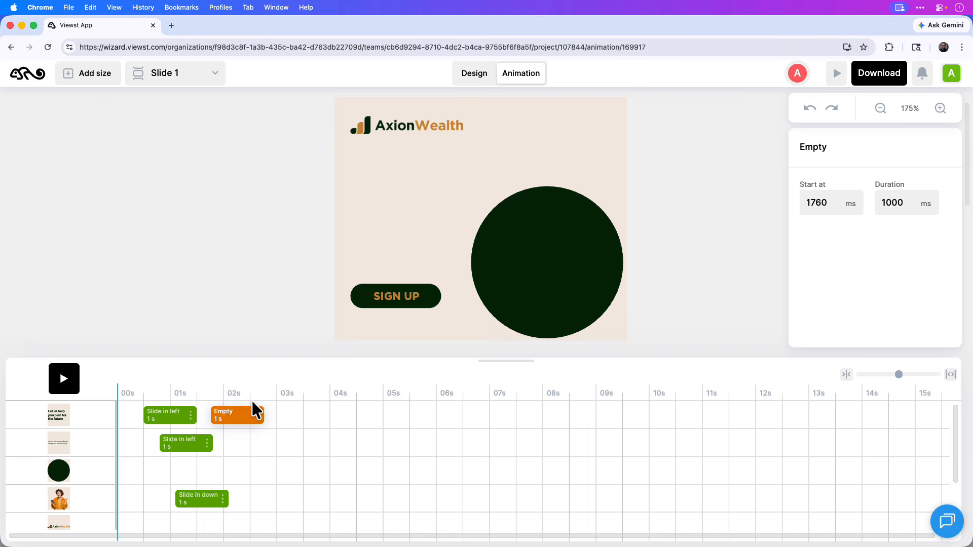
Set the headline's Empty accent to start at 1500 ms with a duration of 8500 ms, and play the animation preview.
{"action": "double_click", "coordinate": [812, 201]}
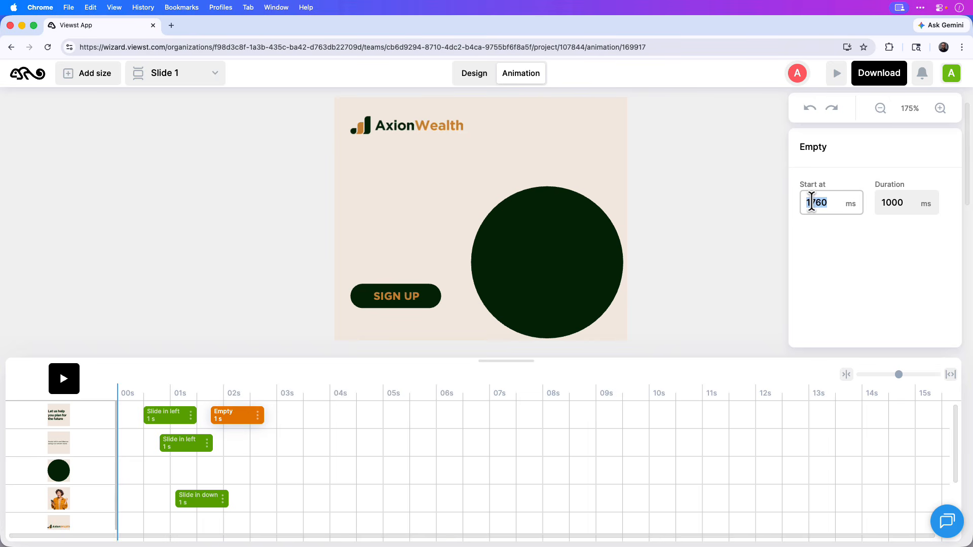
{"action": "type", "text": "1500"}
{"action": "double_click", "coordinate": [880, 202]}
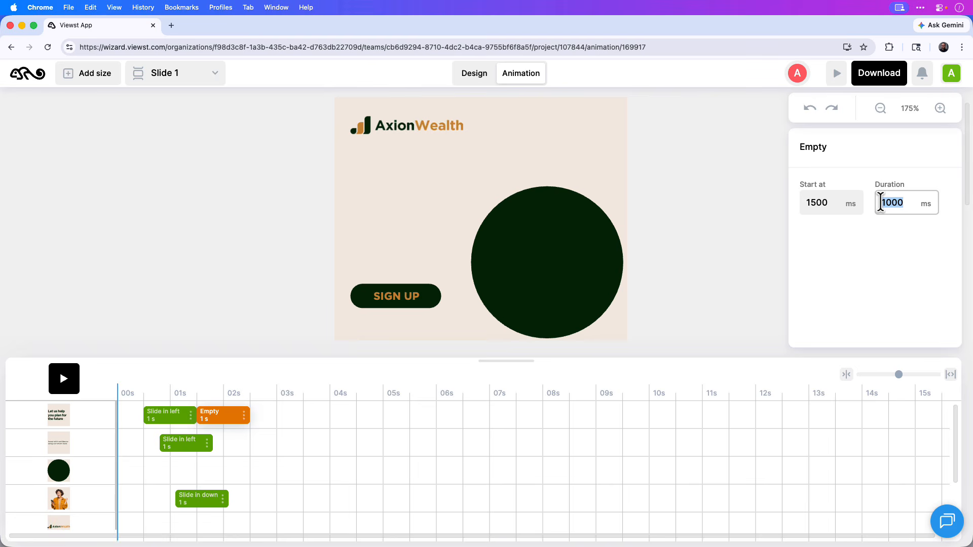
{"action": "type", "text": "8500"}
{"action": "key", "text": "Return"}
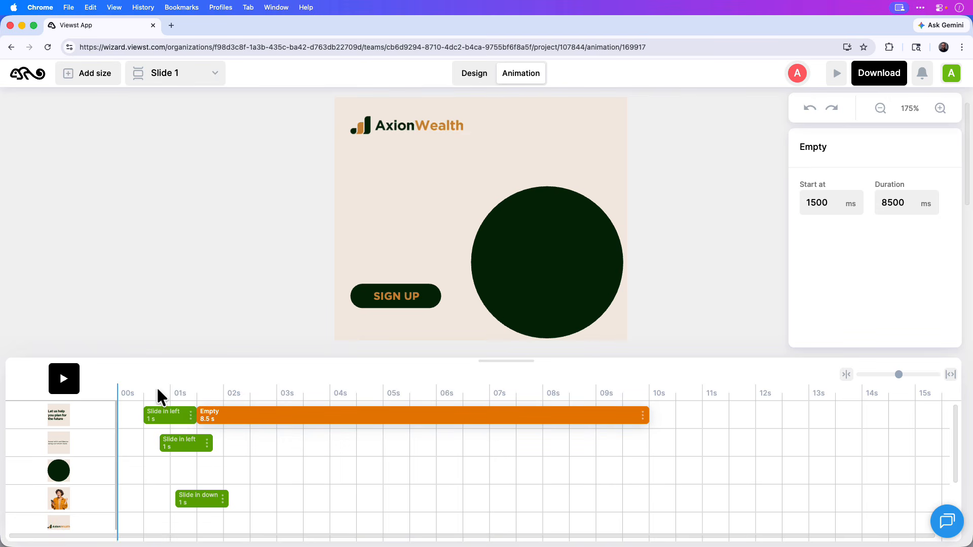
{"action": "left_click", "coordinate": [71, 381]}
Return to design mode and generate the 728×90, 300×600, 240×400 and 336×280 sizes with AI Smart Resize.
{"action": "left_click", "coordinate": [475, 74]}
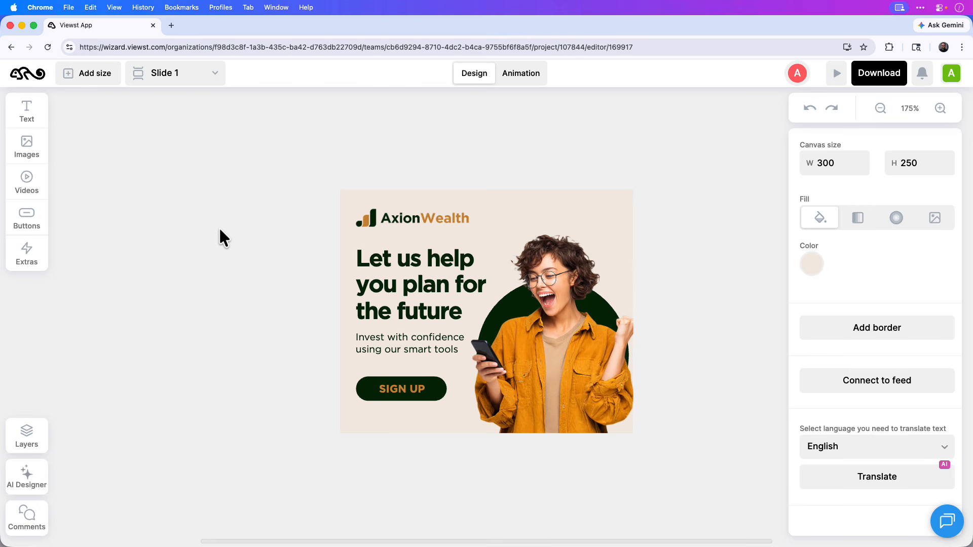
{"action": "left_click", "coordinate": [113, 90]}
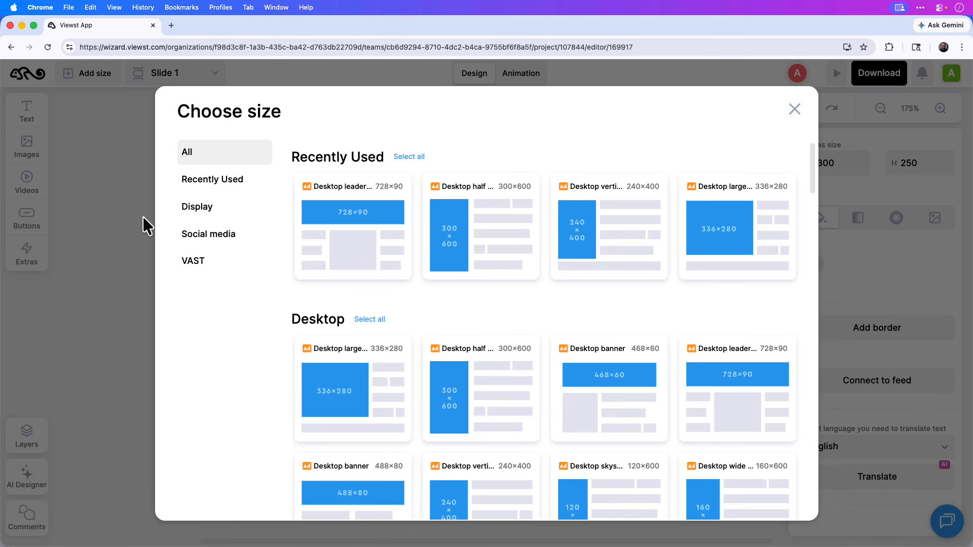
{"action": "left_click", "coordinate": [345, 250]}
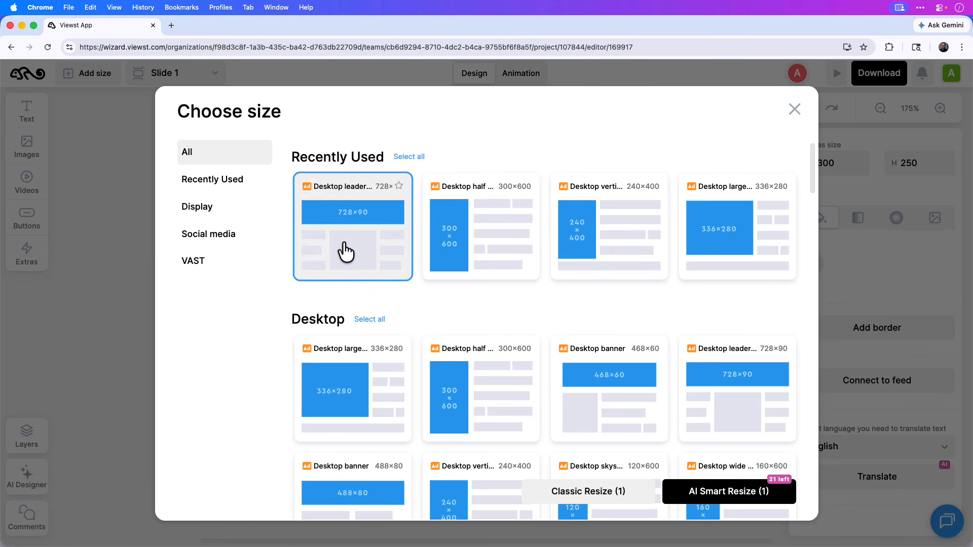
{"action": "left_click", "coordinate": [504, 258]}
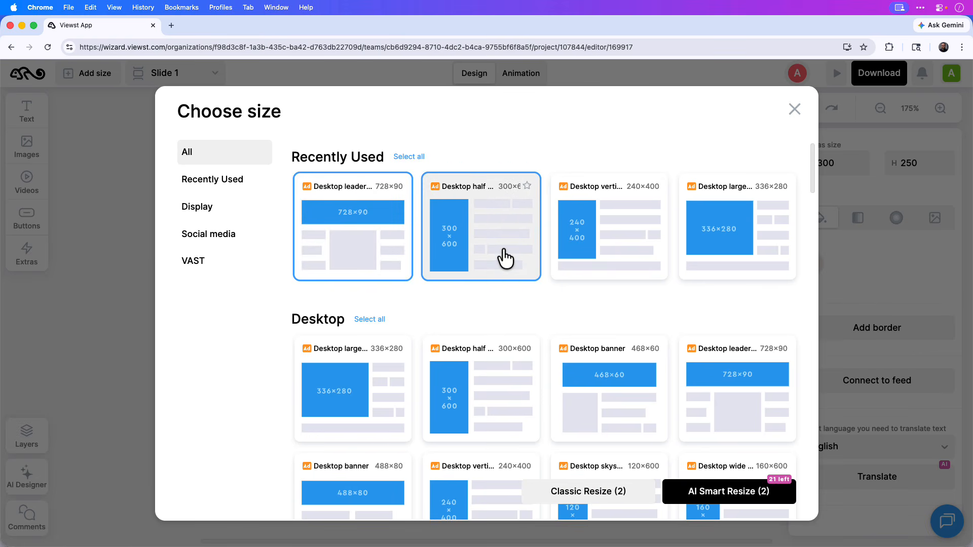
{"action": "left_click", "coordinate": [630, 262]}
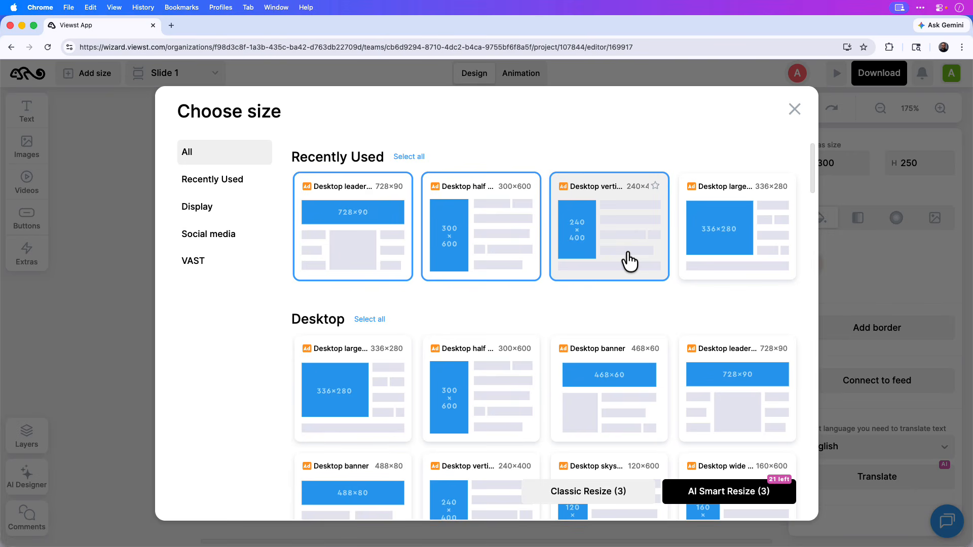
{"action": "left_click", "coordinate": [718, 259]}
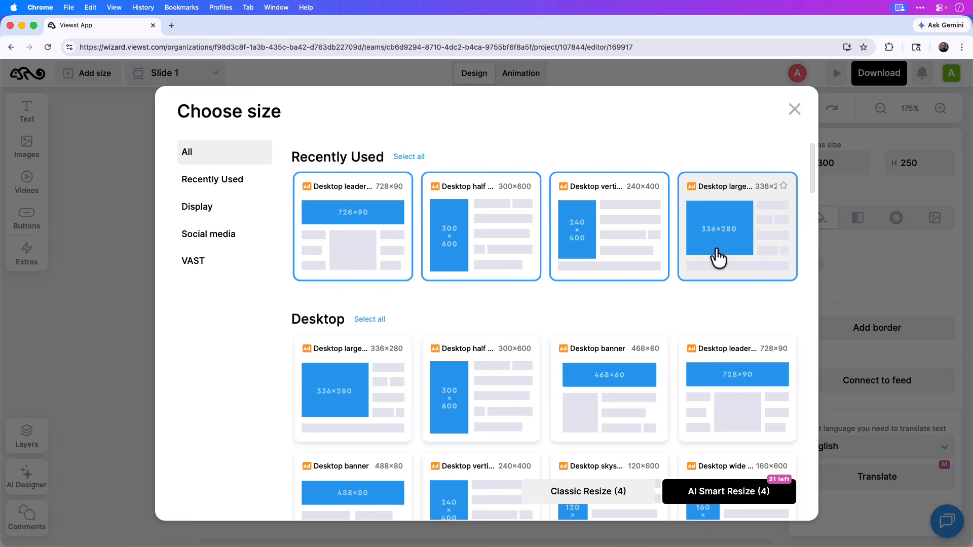
{"action": "left_click", "coordinate": [736, 502]}
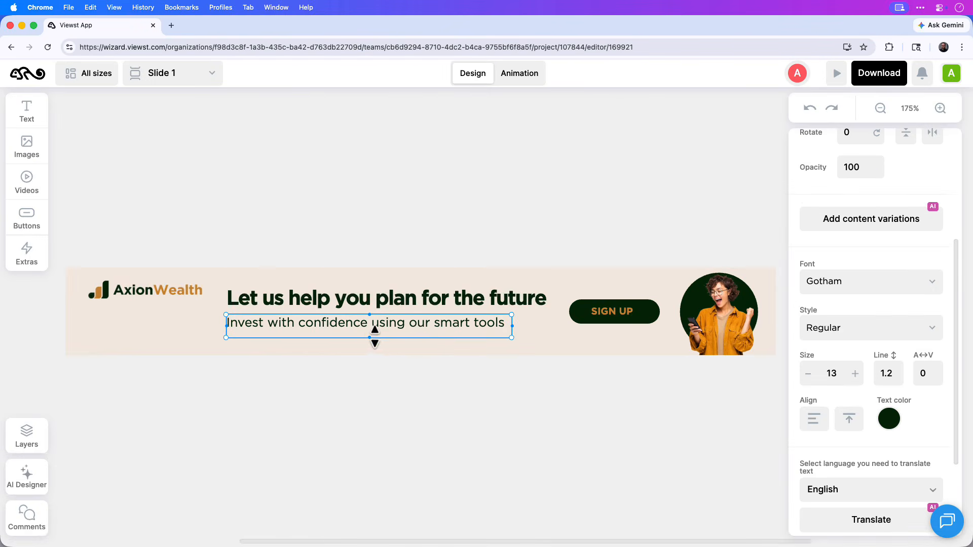
Move the AxionWealth logo down toward the vertical middle of the 728×90 leaderboard banner.
{"action": "left_click_drag", "start_coordinate": [146, 299], "coordinate": [152, 319]}
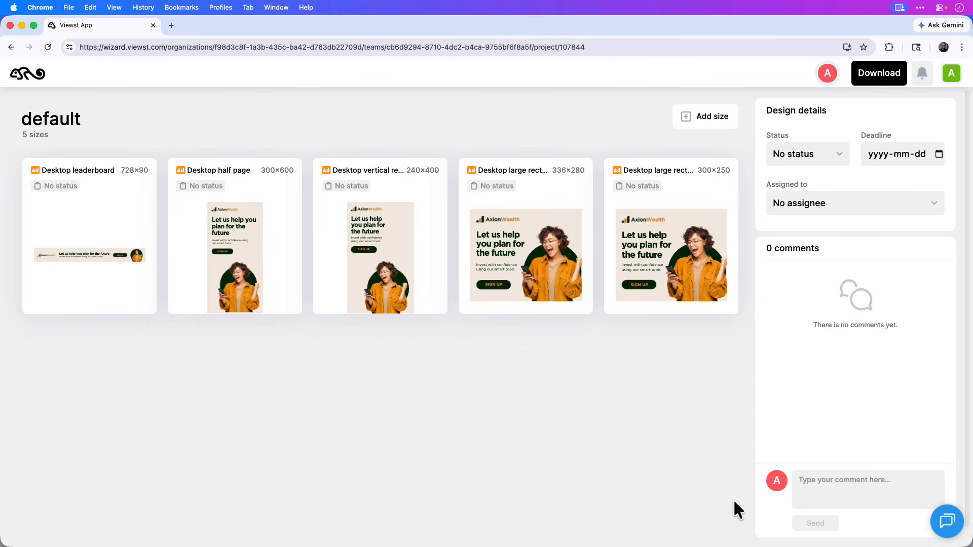
Open the preview of the 300×600 Desktop half page design and play its animation.
{"action": "left_click", "coordinate": [274, 234]}
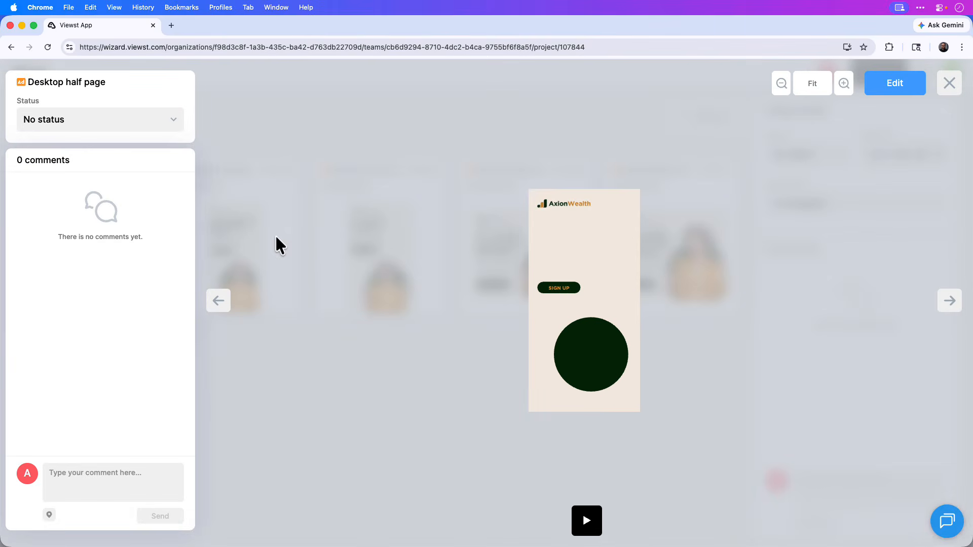
{"action": "left_click", "coordinate": [594, 533]}
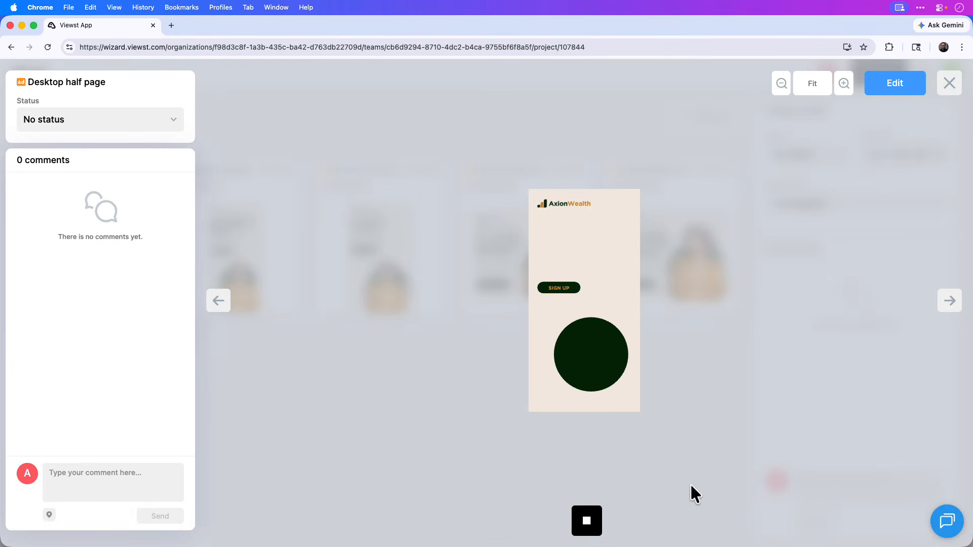